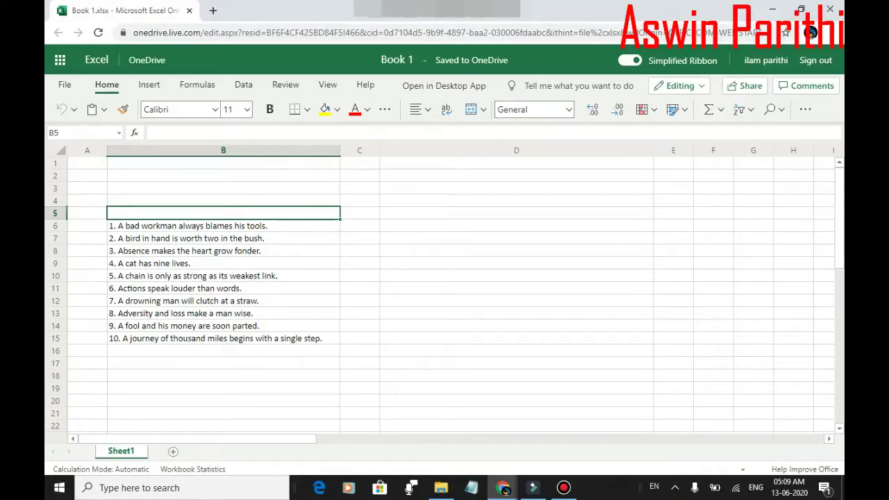
- Select cell B6, which holds the first of the ten proverbs
click(223, 226)
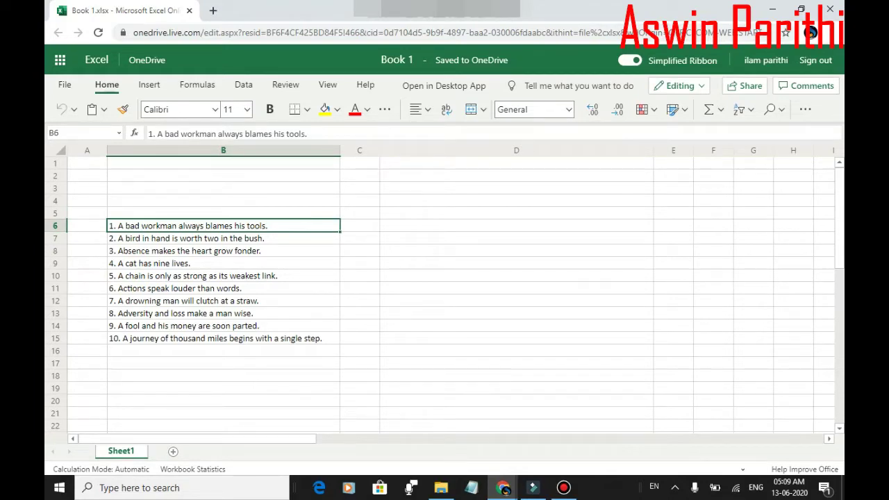
- Cut the full text of proverb 2 out of cell B7, leaving B7 empty
click(223, 238)
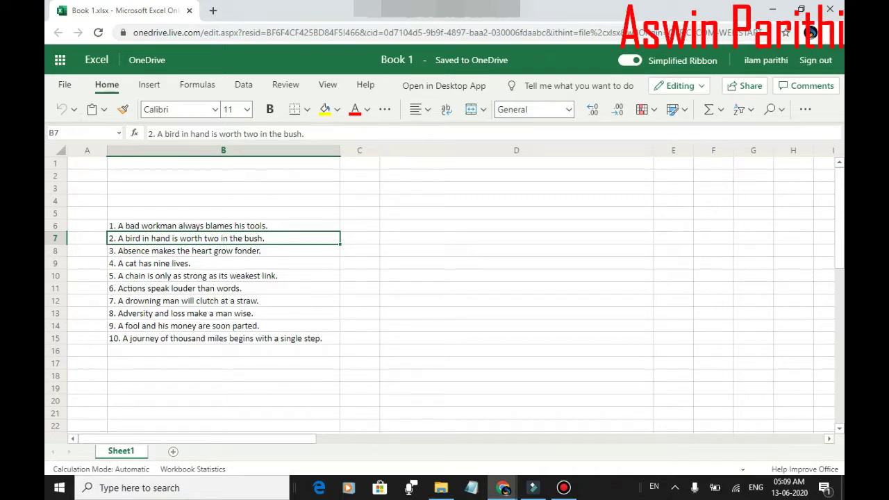
click(223, 225)
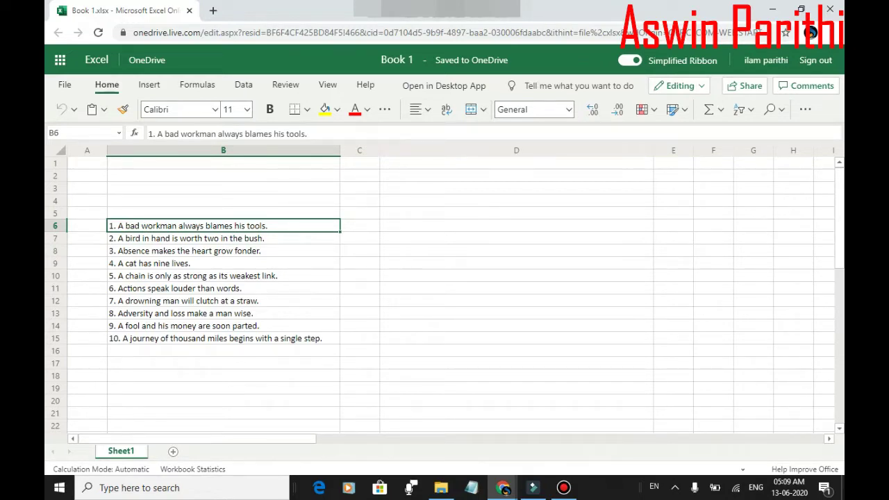
click(223, 239)
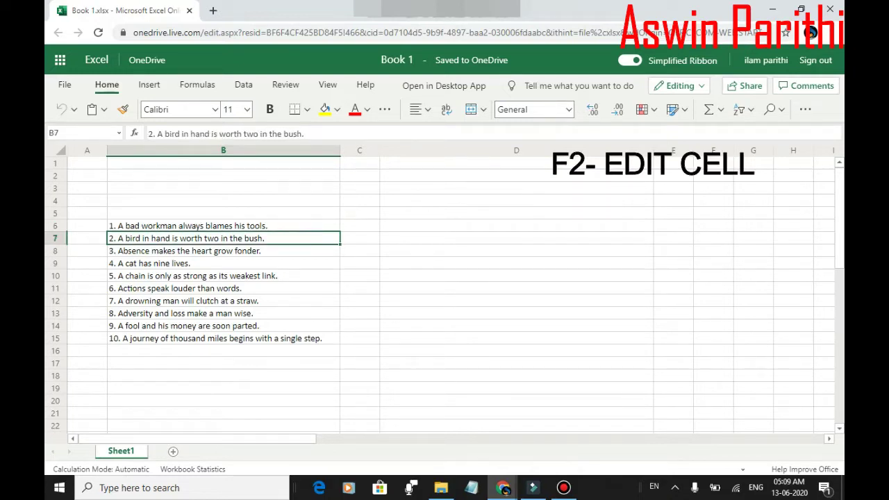
key(F2)
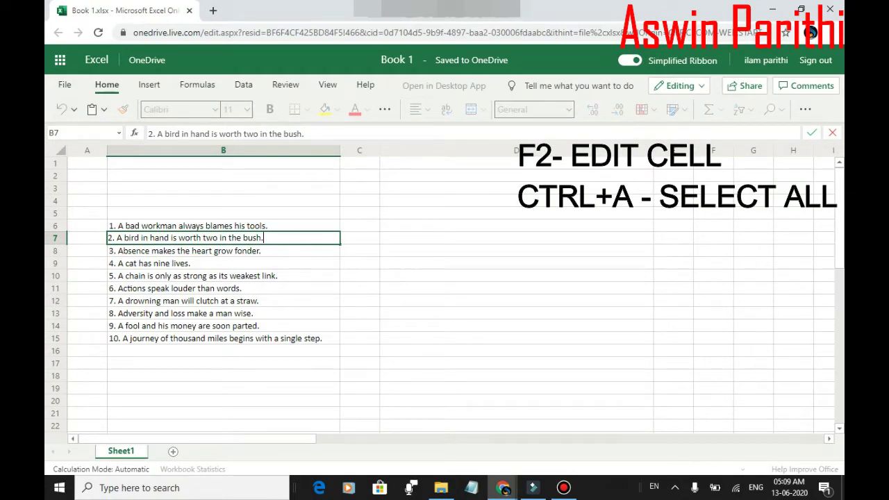
key(ctrl+a)
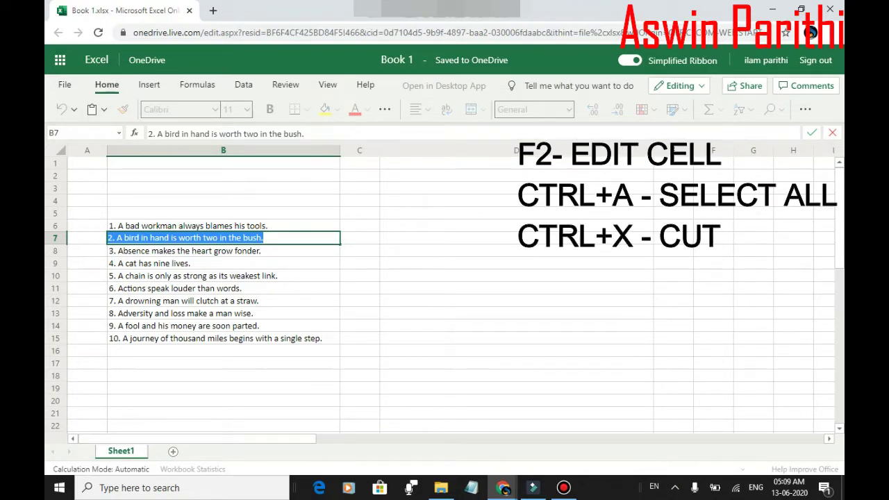
key(ctrl+x)
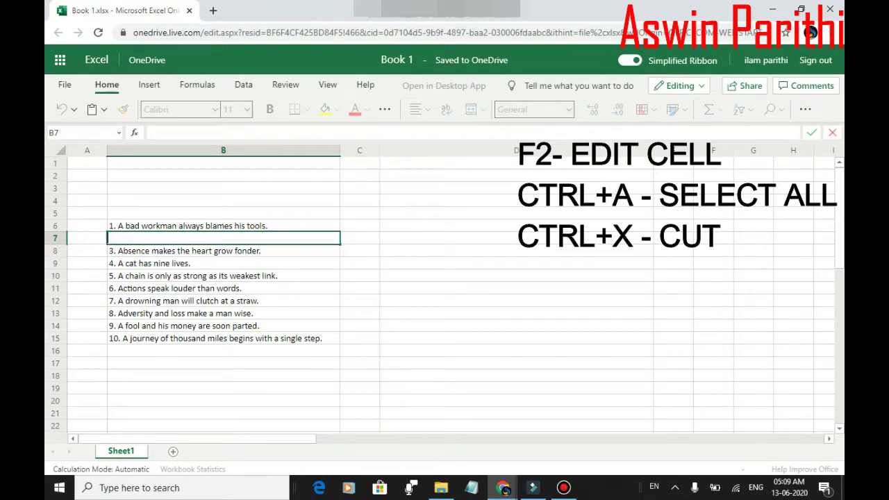
click(223, 226)
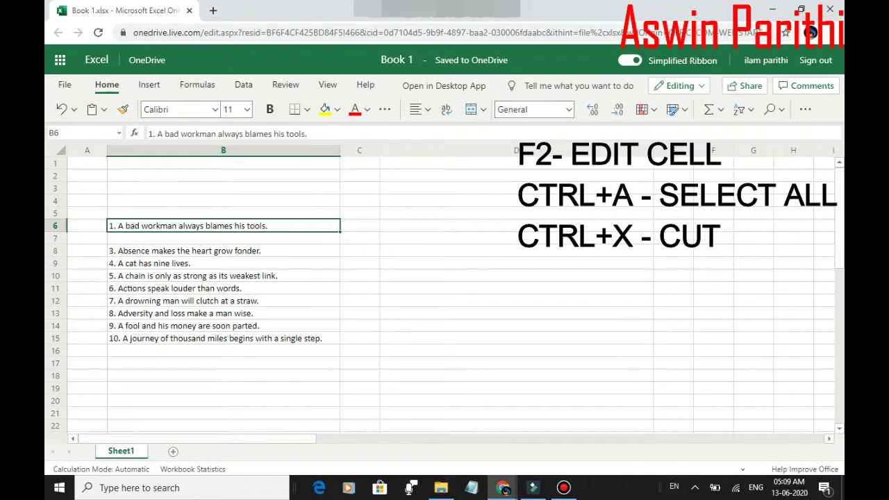
- Paste proverb 2 onto a second line inside cell B6, beneath proverb 1
key(F2)
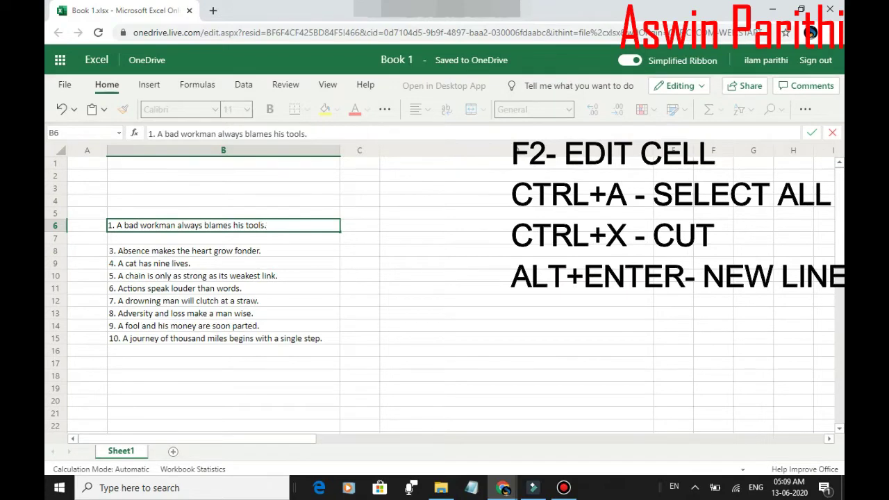
key(alt+Return)
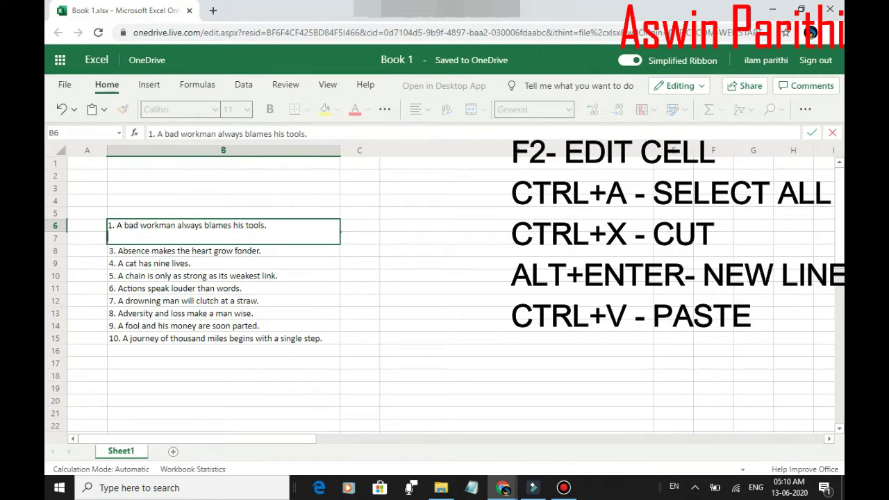
key(ctrl+v)
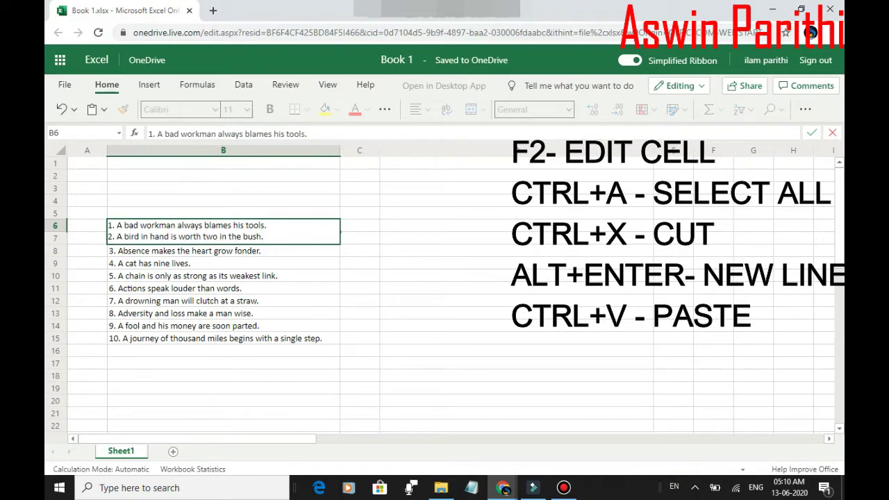
key(Return)
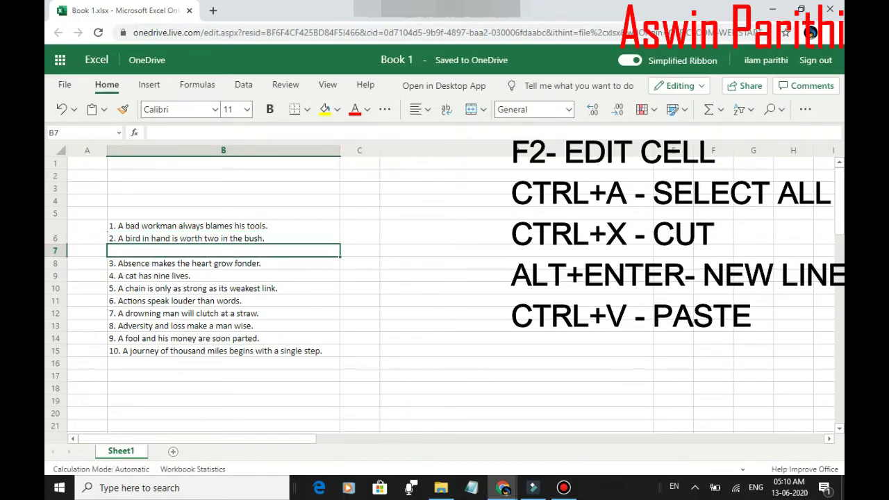
key(Down)
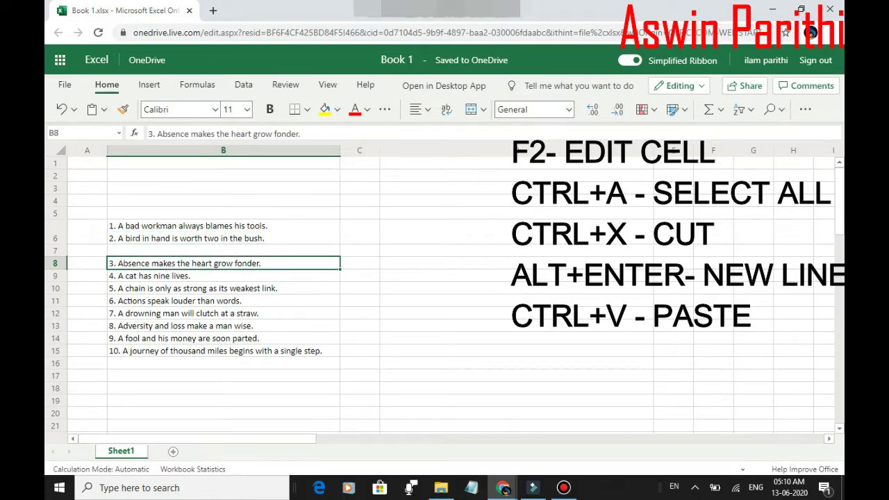
- Copy proverbs 3 to 10 from B8:B15 and bring up Windows search
key(shift+Down)
key(shift+Down)
key(shift+Down)
key(shift+Down)
key(shift+Down)
key(shift+Down)
key(shift+Down)
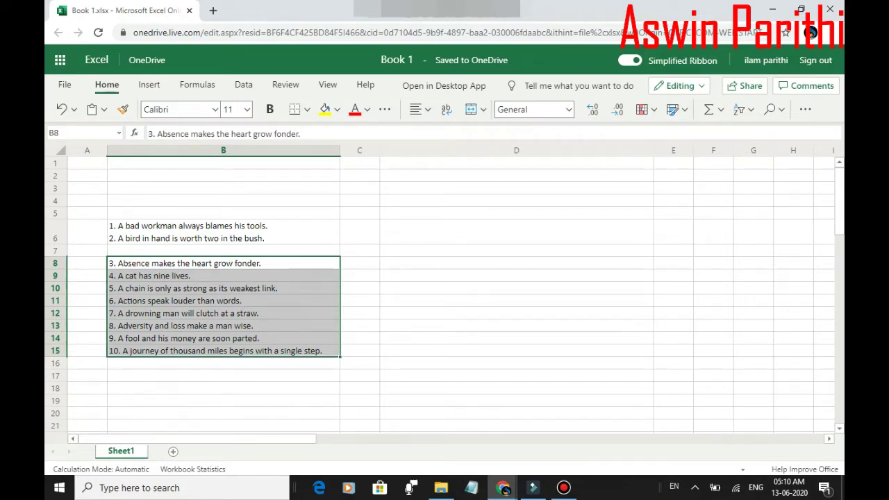
key(ctrl+c)
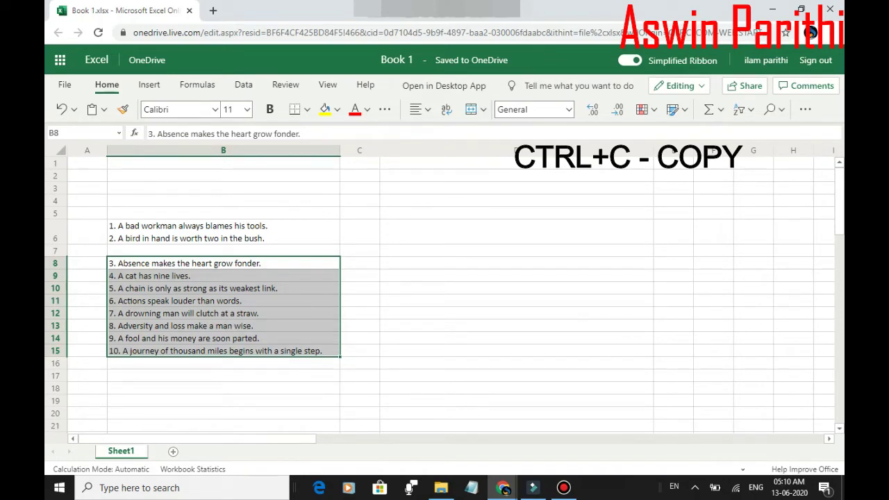
key(ctrl+c)
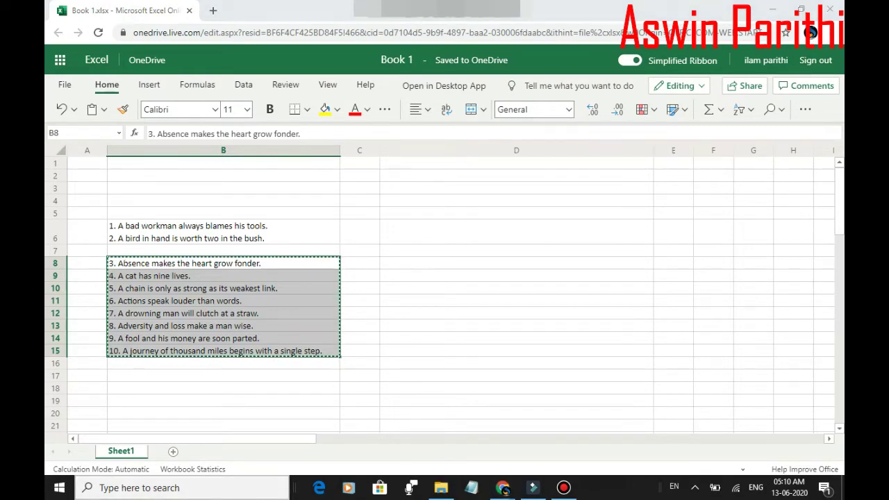
click(139, 487)
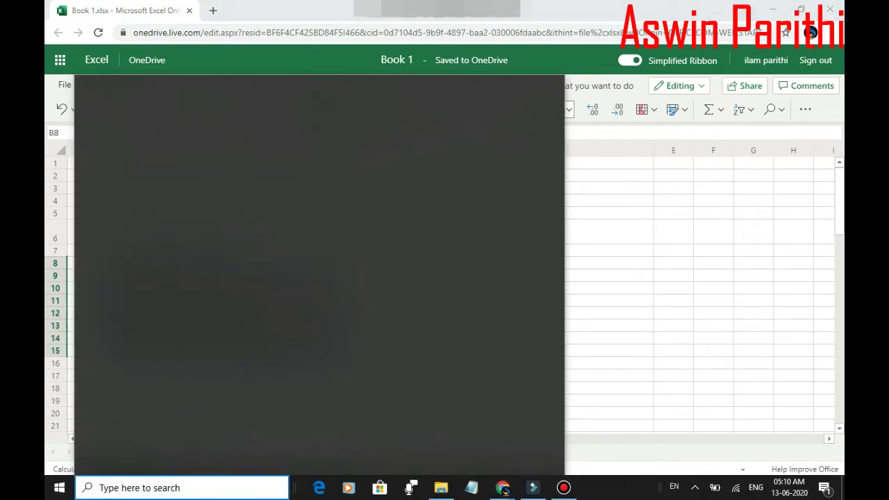
- Launch Notepad, paste proverbs 3–10 as plain text, select it all, and return to B6
text(notepad)
key(Return)
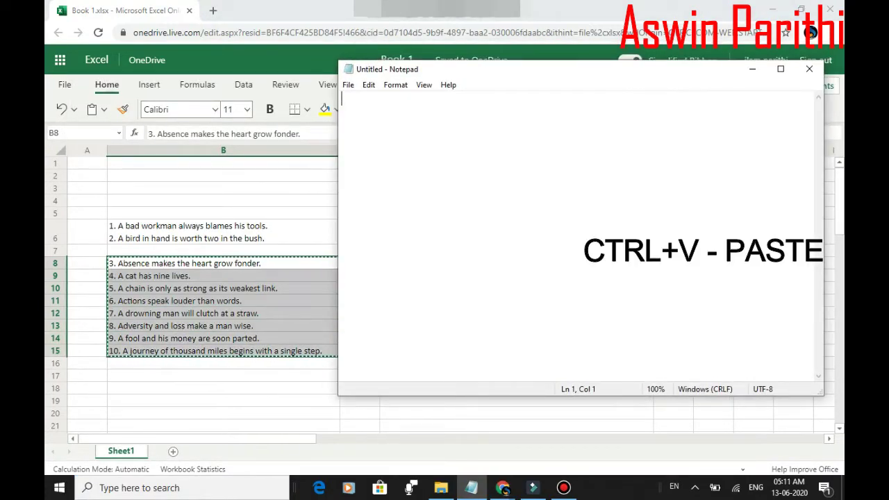
key(ctrl+v)
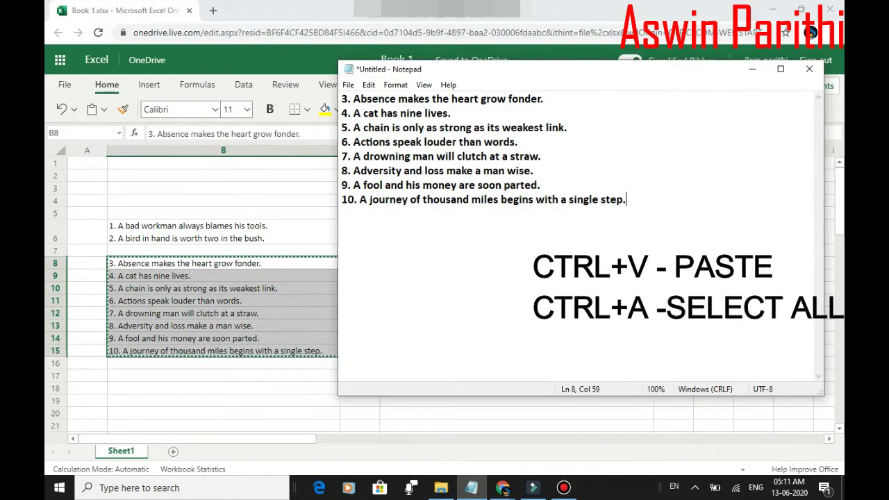
key(ctrl+a)
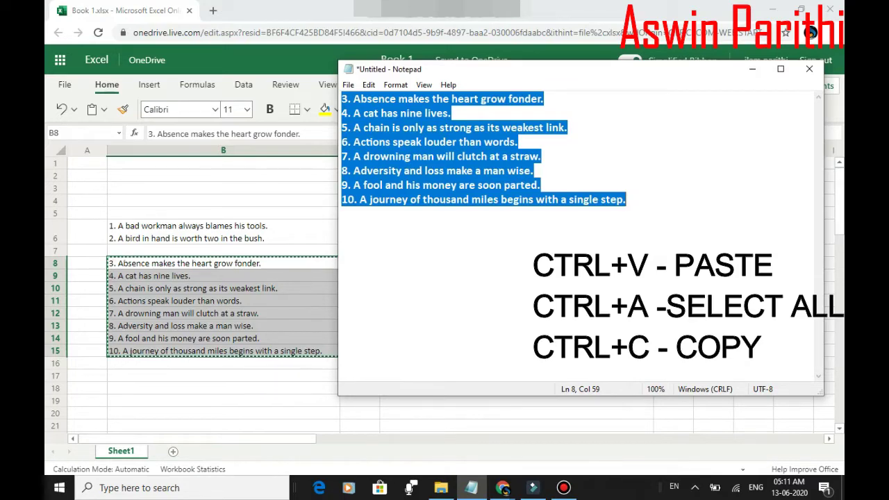
click(222, 232)
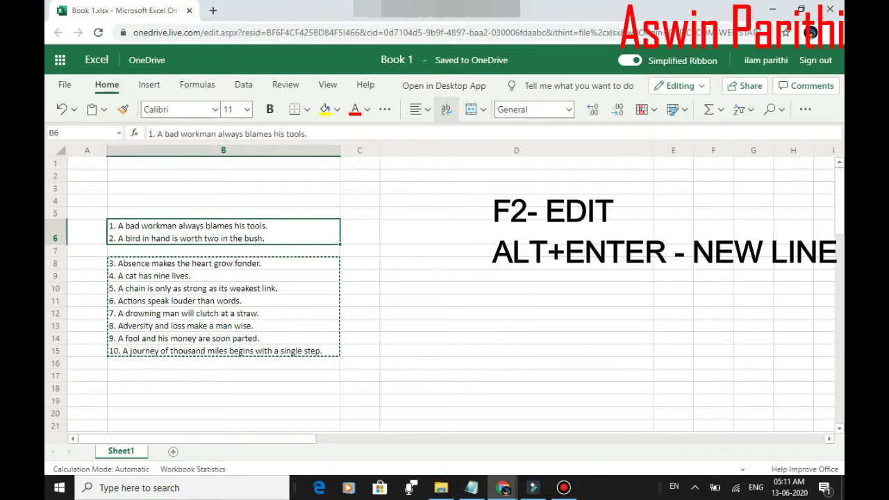
- Append proverbs 3 to 10 on a new line inside cell B6
key(F2)
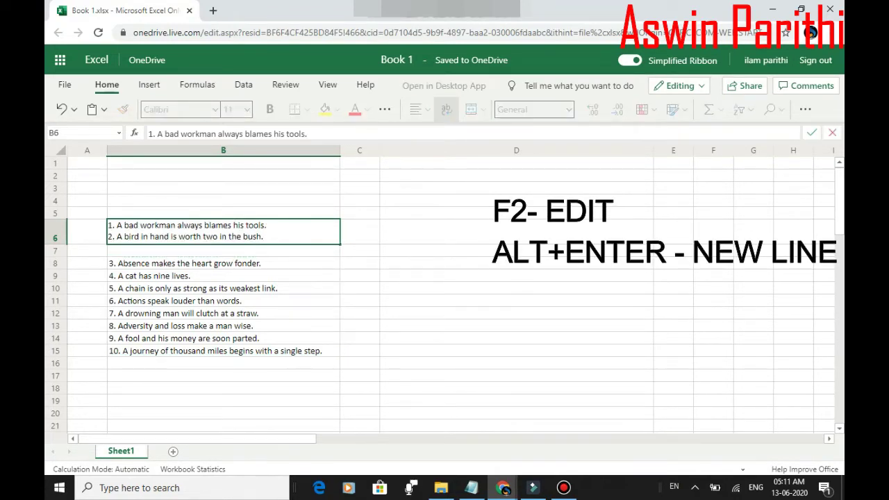
key(alt+Return)
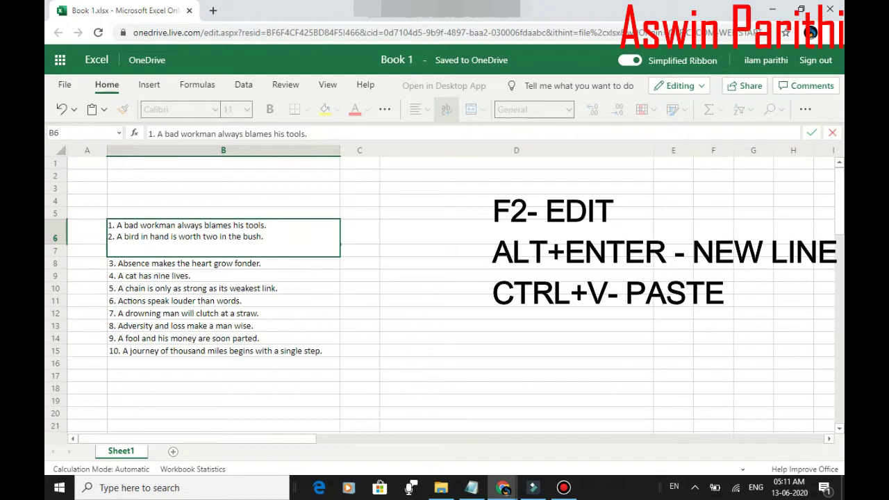
key(ctrl+v)
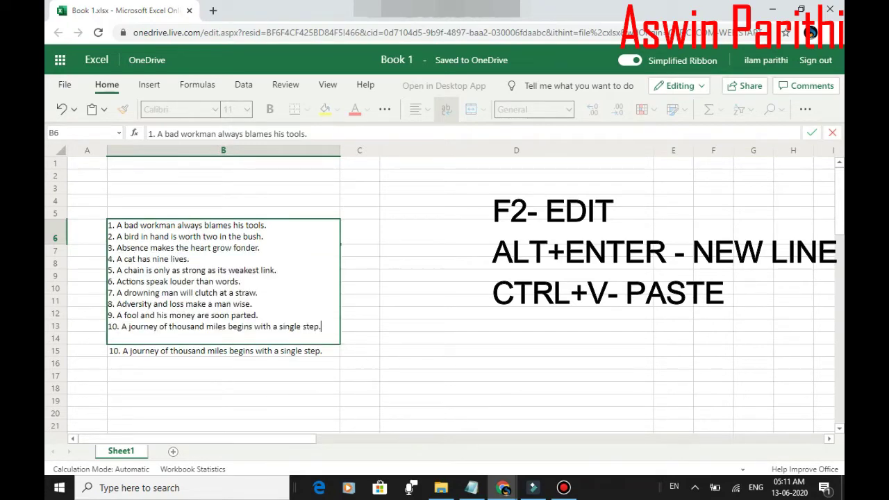
key(Return)
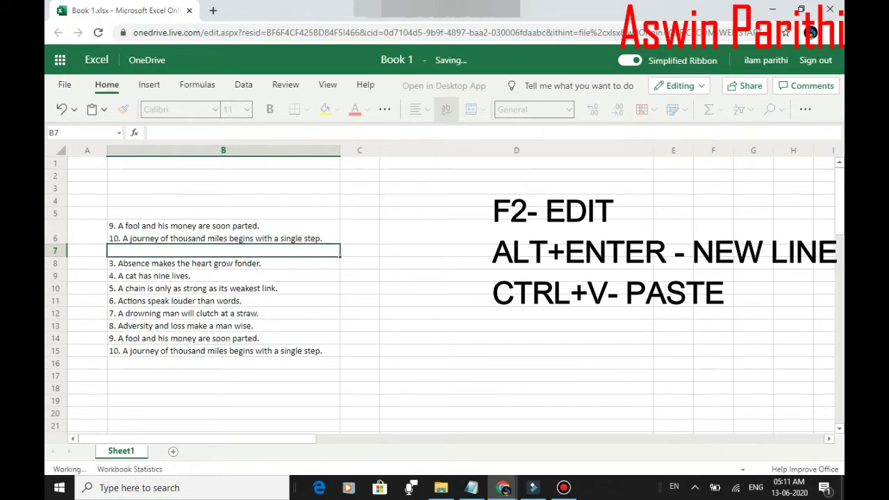
- Clear the duplicate proverbs from B8:B15 and return to cell B6
key(Down)
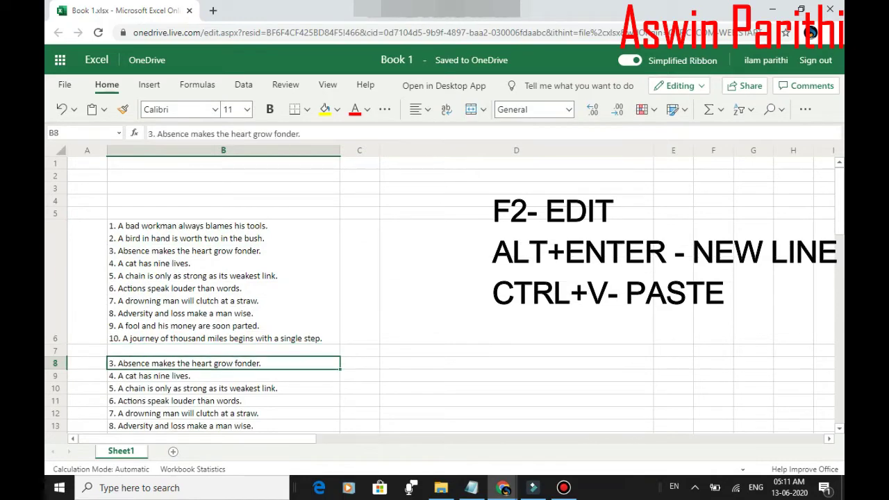
key(shift+Down)
key(shift+Down)
key(shift+Down)
key(shift+Down)
key(shift+Down)
key(shift+Down)
key(shift+Down)
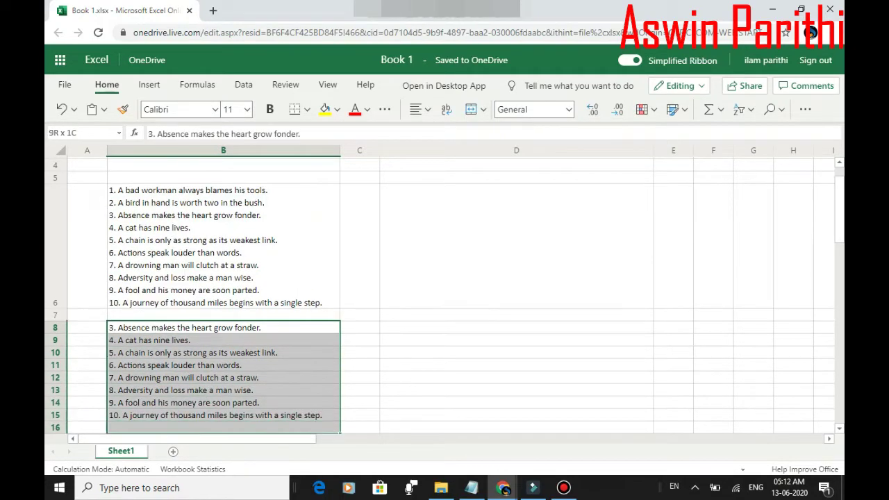
key(Delete)
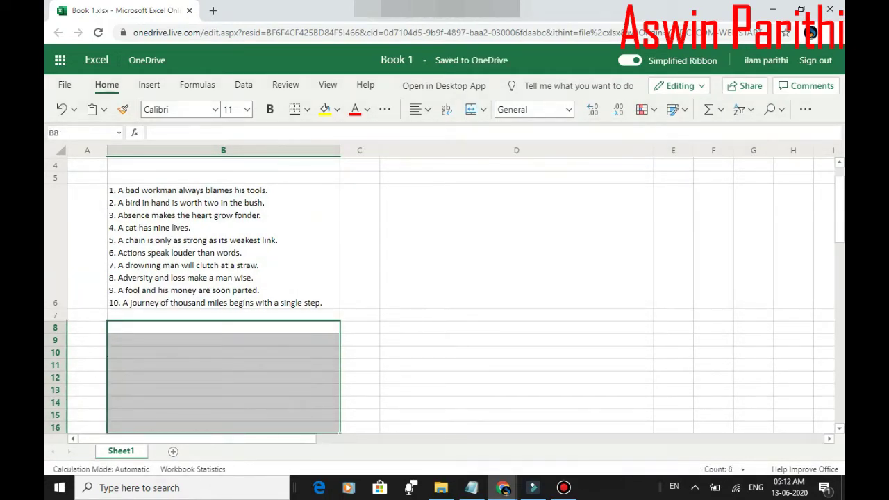
key(Up)
key(Up)
key(Up)
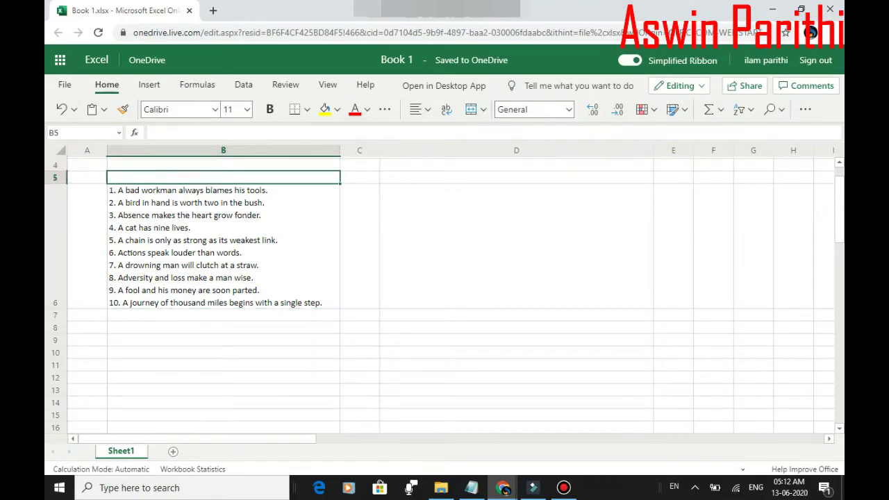
key(Down)
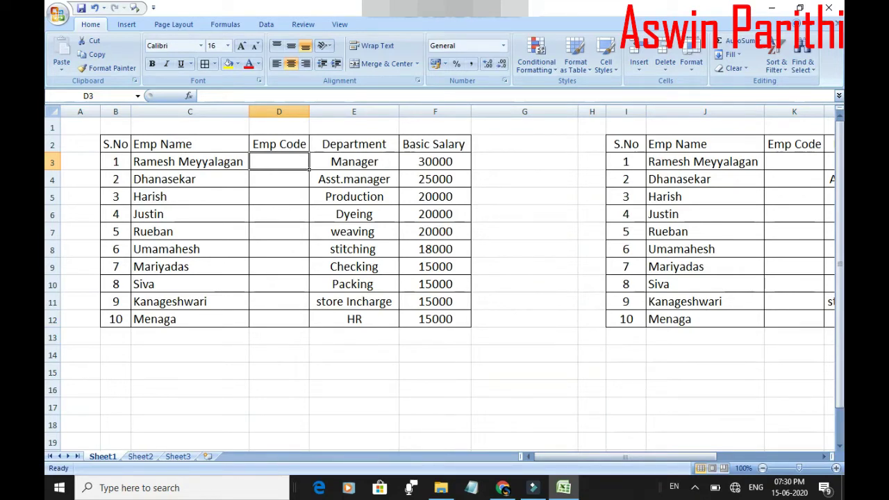
text(000024)
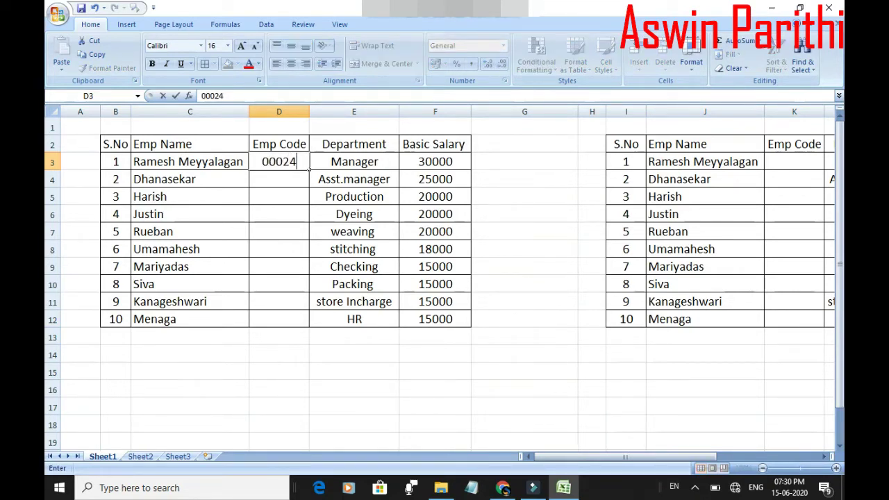
key(Return)
text(0)
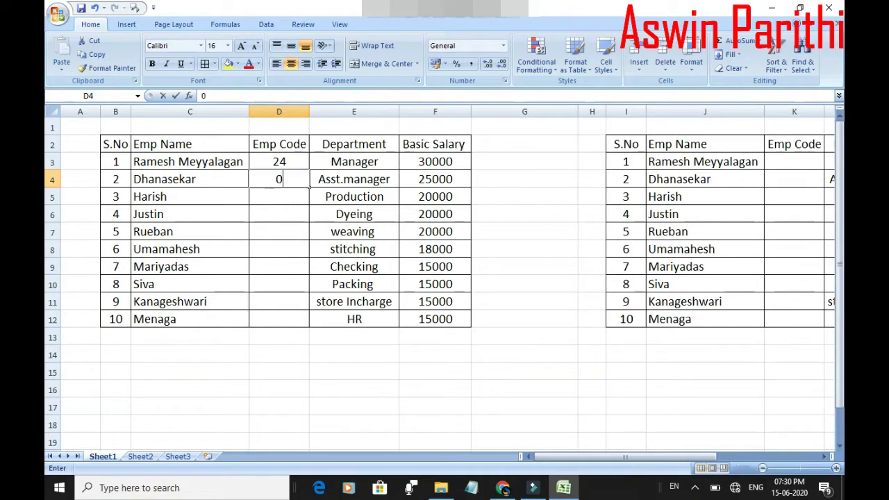
text(034)
key(Return)
text(0001)
key(Return)
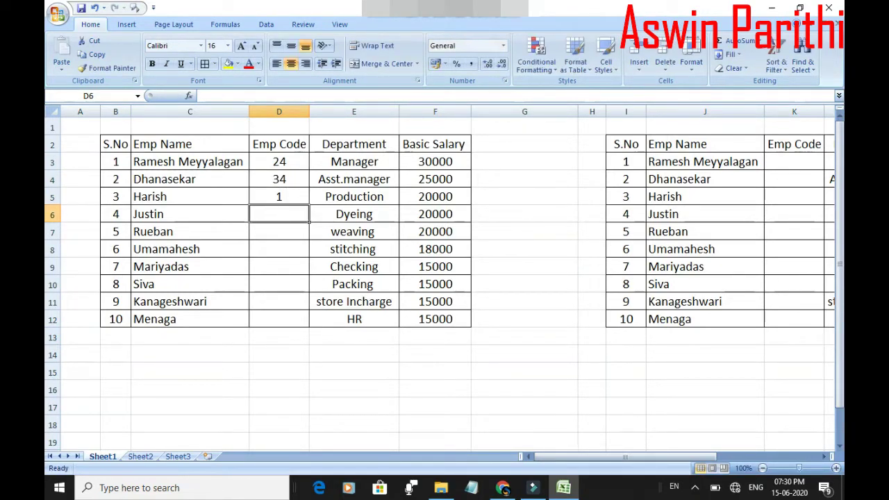
click(279, 161)
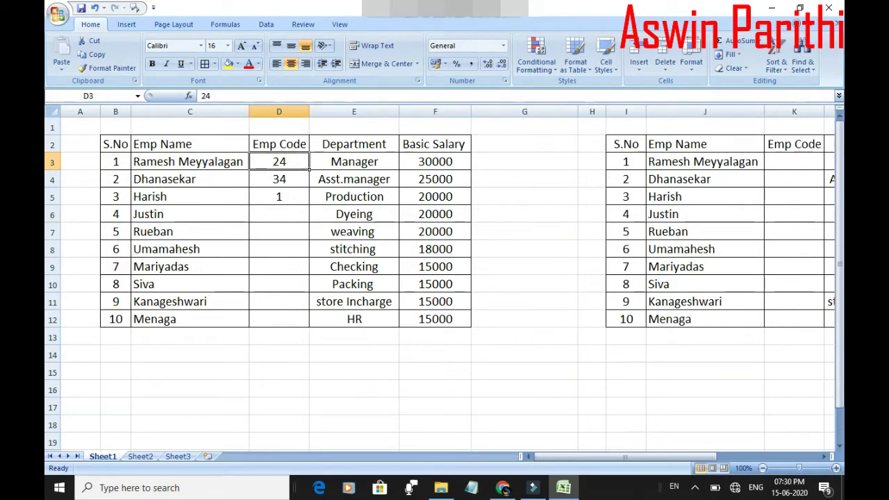
drag(279, 161, 278, 318)
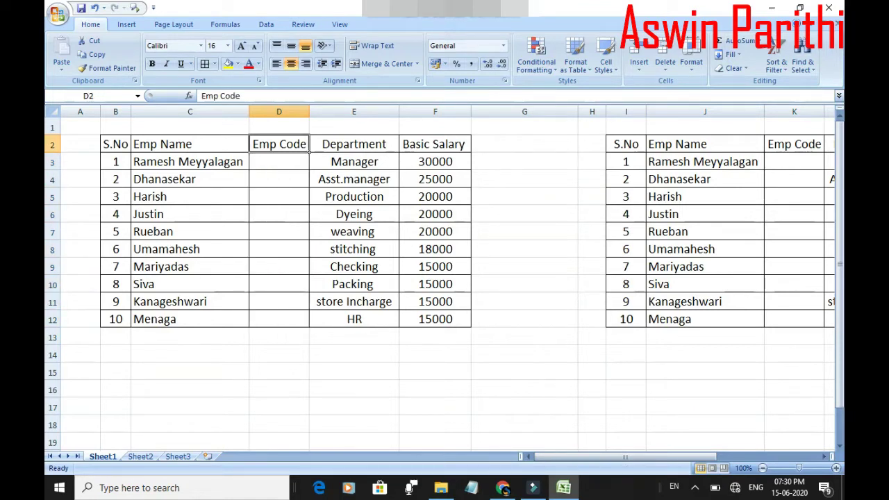
drag(279, 161, 278, 319)
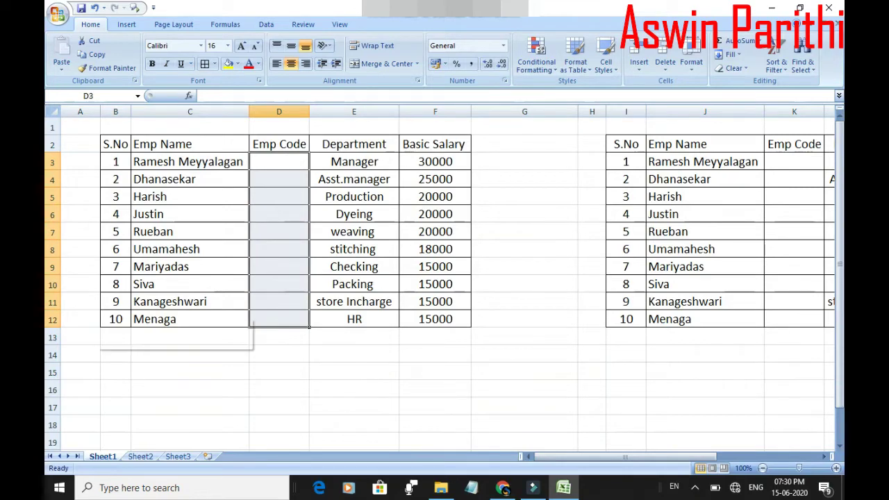
- Apply the custom number format 0000 to Emp Code cells D3:D12
key(shift+F10)
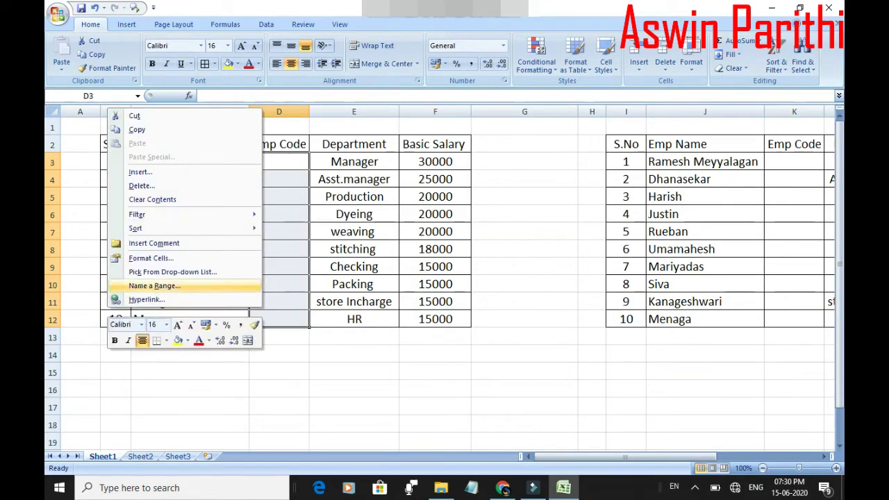
key(Return)
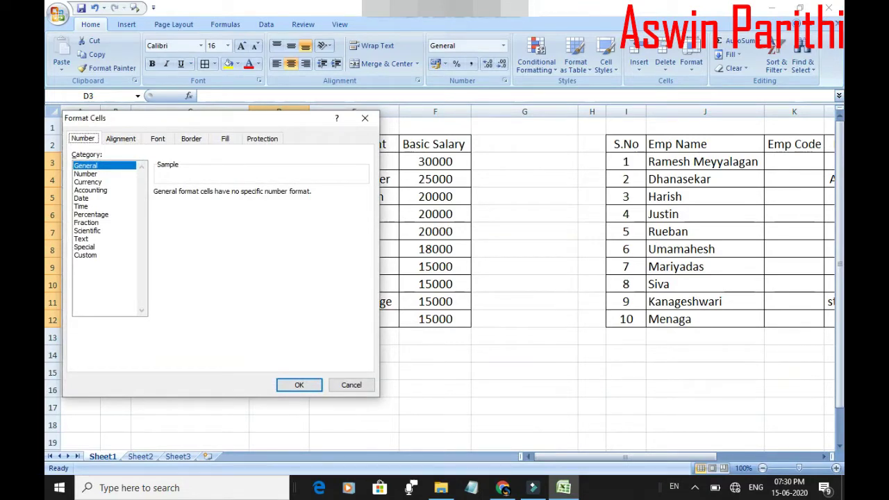
click(86, 255)
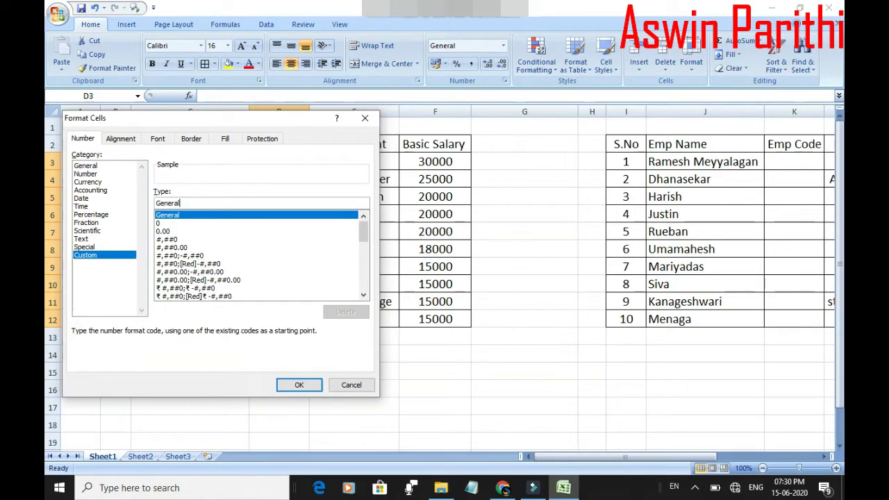
key(BackSpace)
key(BackSpace)
key(BackSpace)
key(BackSpace)
key(BackSpace)
key(BackSpace)
key(BackSpace)
text(0000)
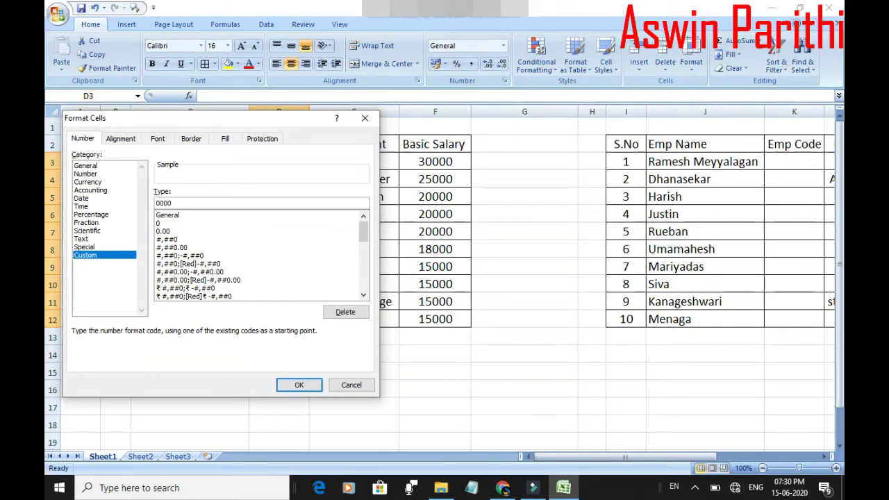
key(Return)
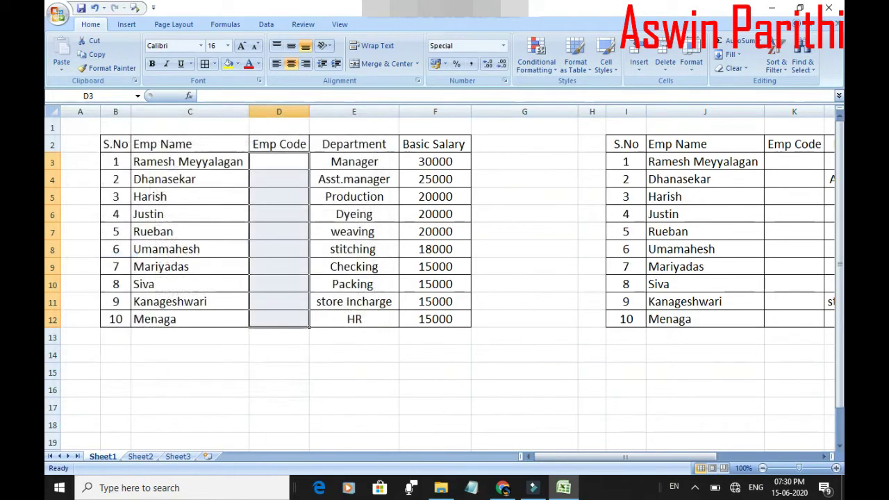
- Enter Emp Codes 34, 1, 56, 78, 3, 2, 789 and 900 down column D, shown as 0034, 0001, etc
text(34)
key(Down)
text(1)
key(Down)
text(56)
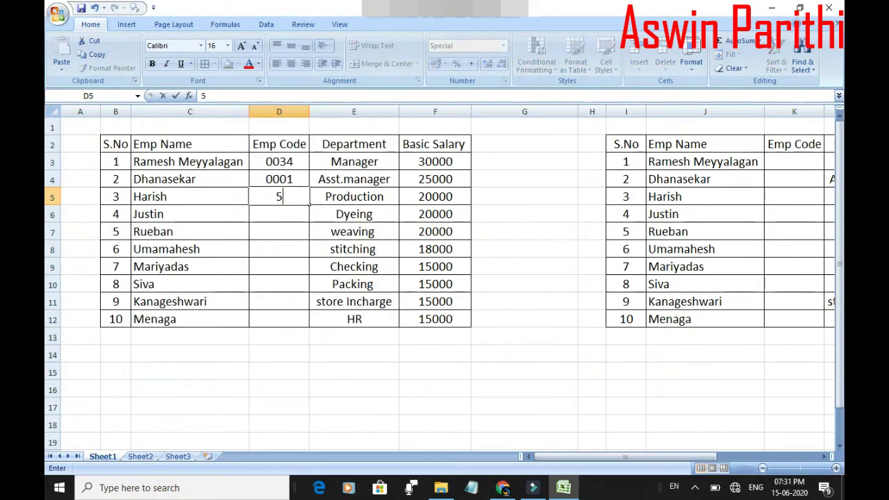
key(Down)
text(78)
key(Down)
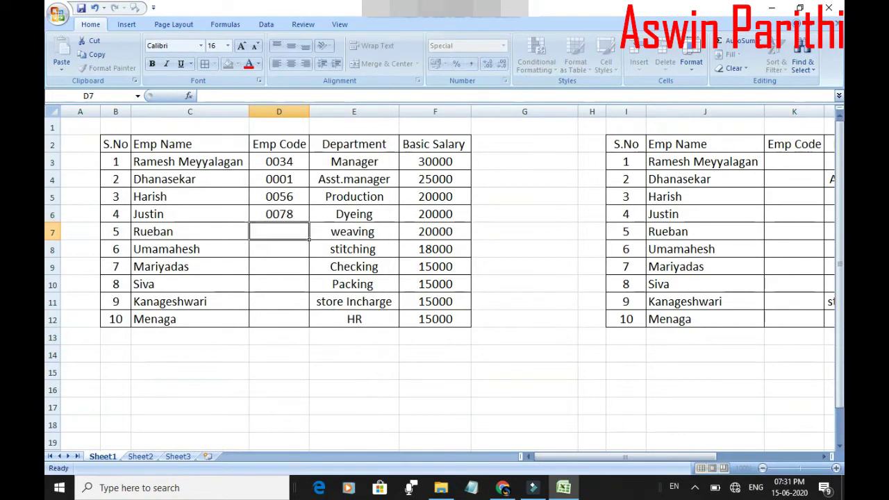
text(3)
key(Down)
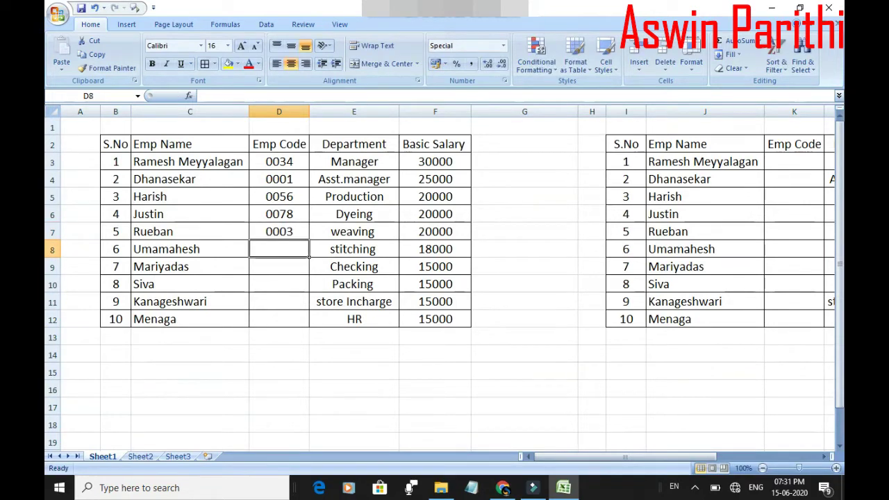
text(2)
key(Down)
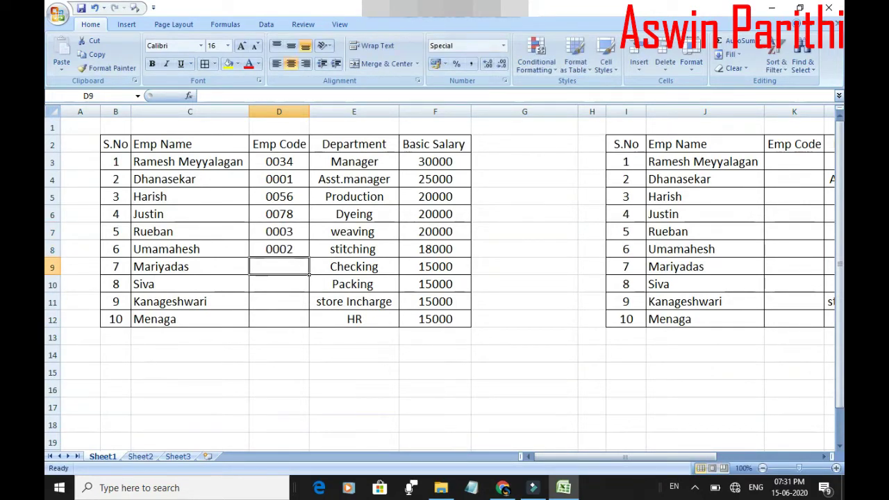
text(789)
key(Down)
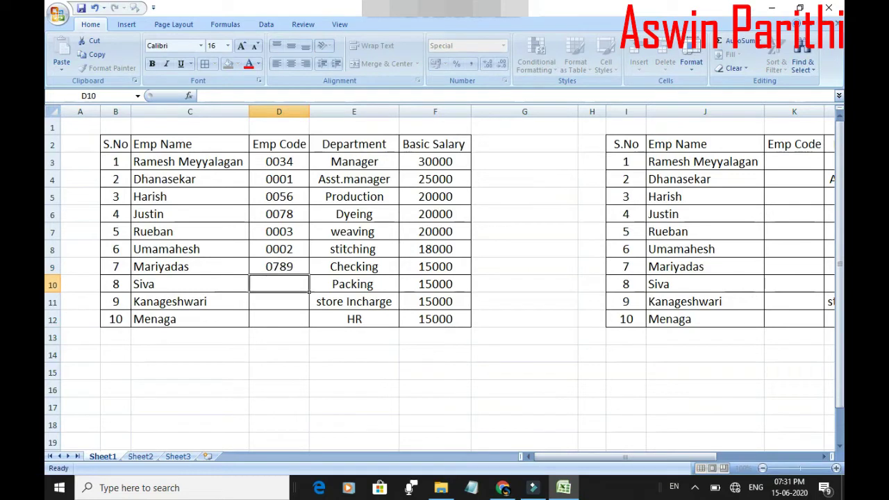
text(900)
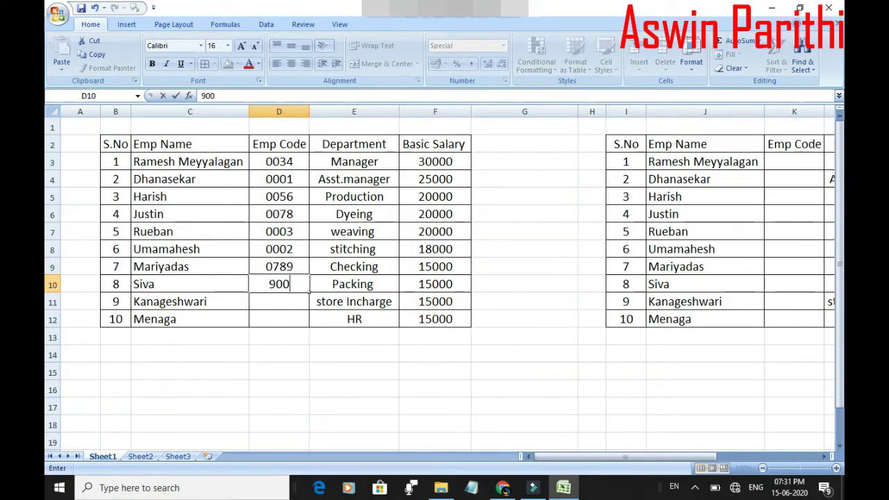
key(Down)
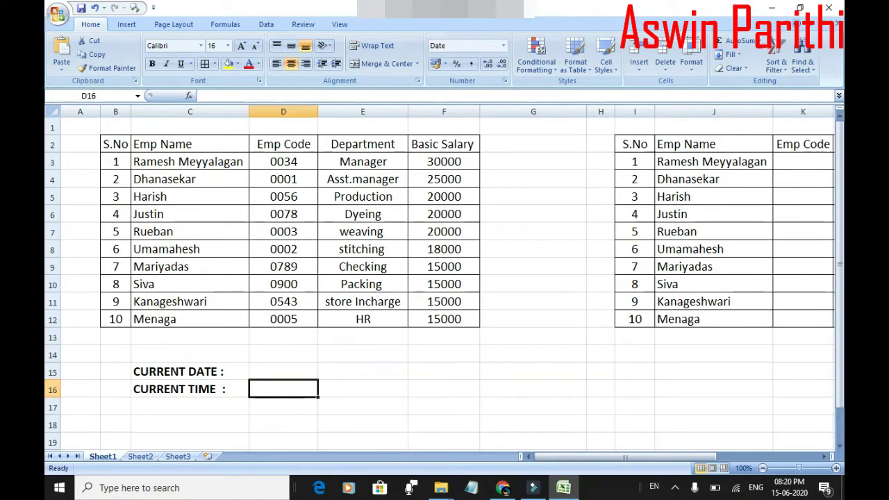
- Insert the current time 08:20 PM in D16 beside CURRENT TIME and make it bold
click(283, 371)
drag(190, 372, 284, 389)
click(283, 372)
click(283, 389)
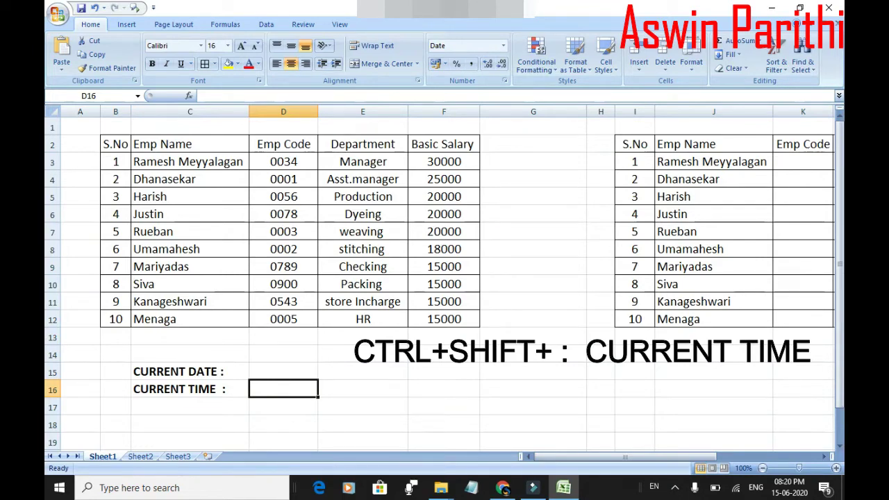
key(ctrl+shift+semicolon)
key(Return)
click(283, 389)
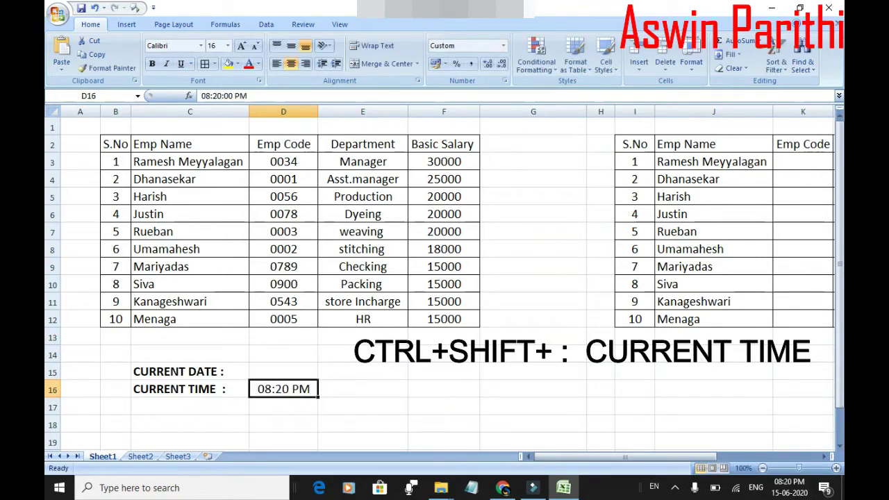
key(ctrl+b)
- Insert today's date 15-06-2020 in D15 beside CURRENT DATE
click(284, 372)
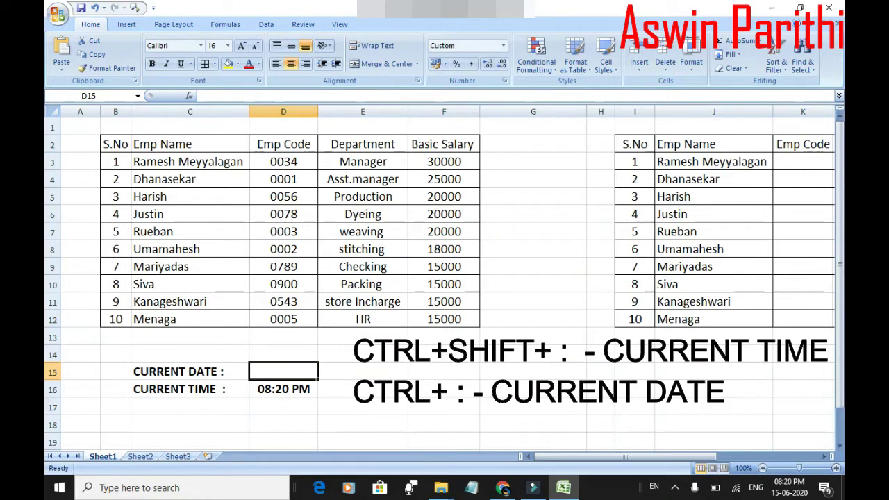
key(ctrl+semicolon)
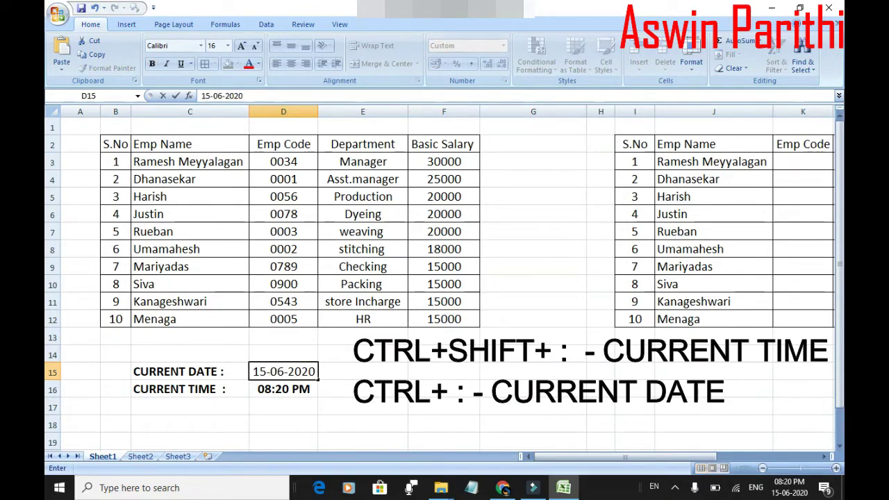
key(ctrl+Return)
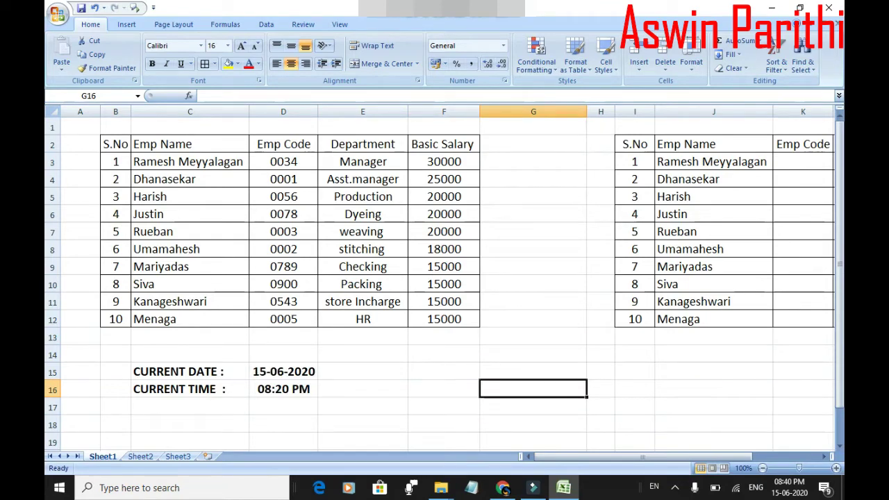
key(ctrl+a)
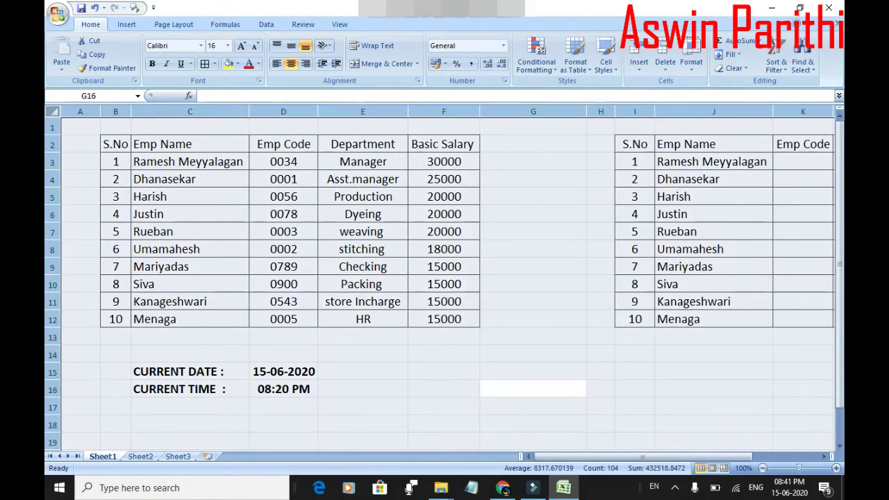
click(533, 354)
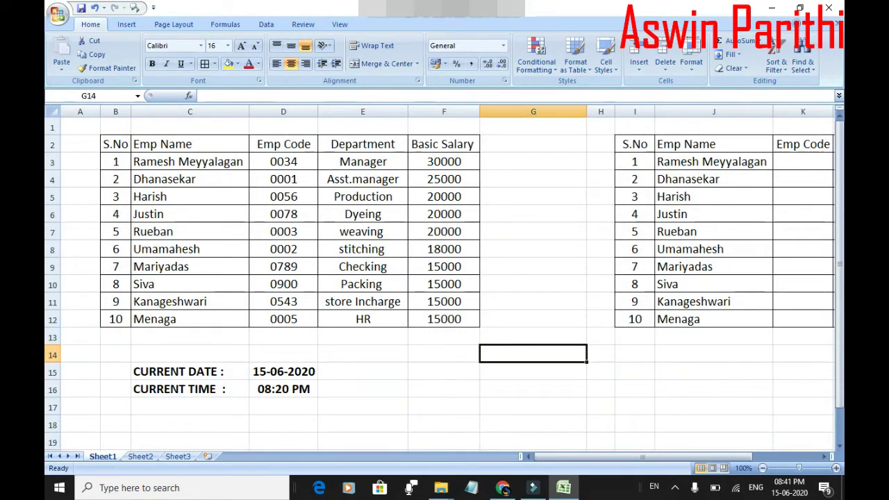
click(444, 389)
click(283, 214)
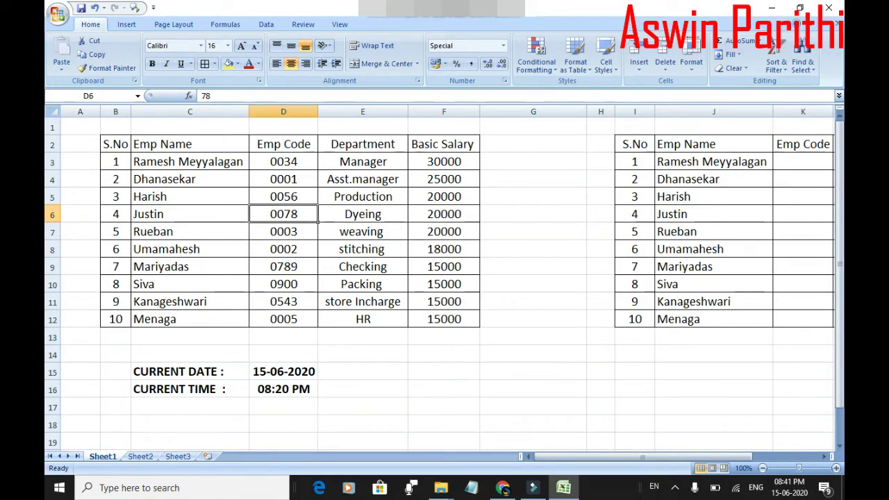
click(283, 249)
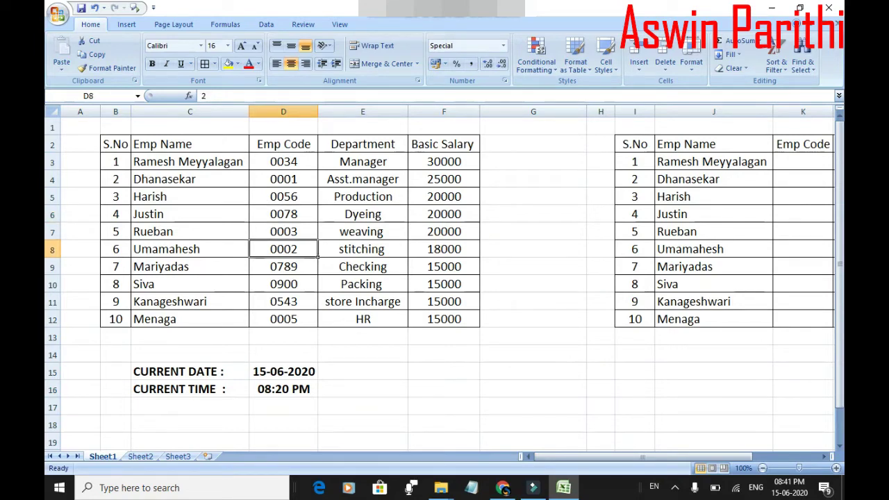
key(ctrl+a)
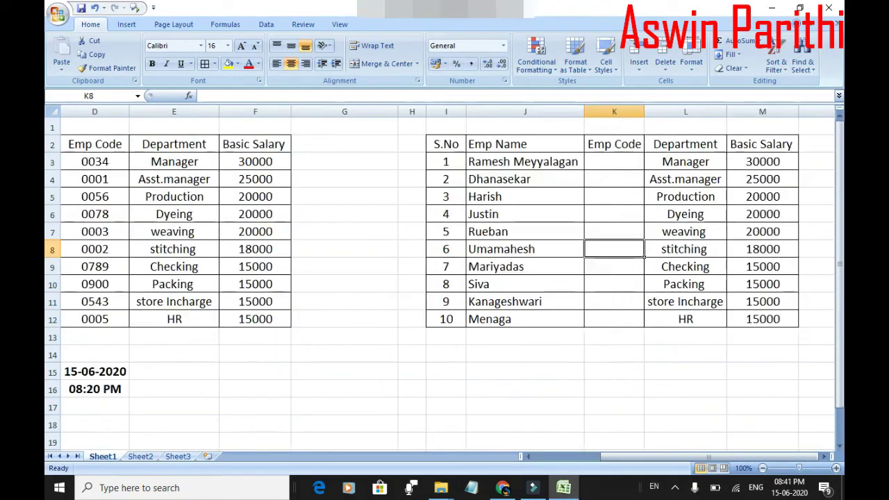
key(ctrl+a)
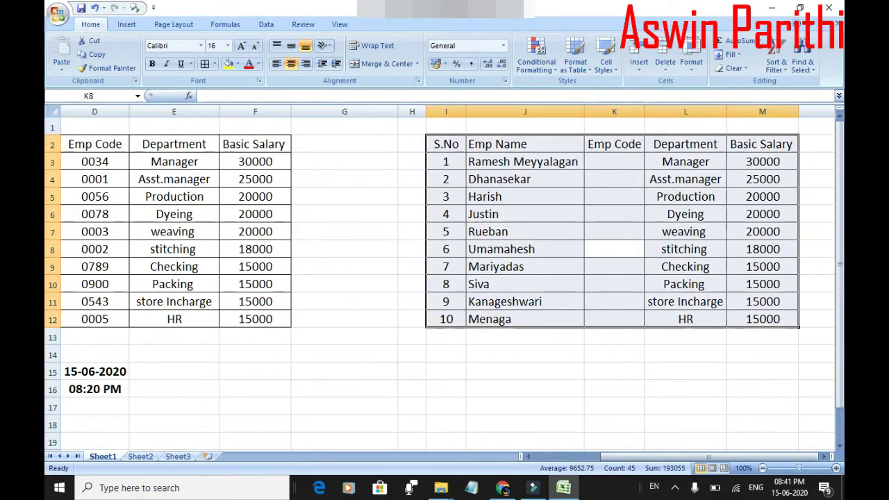
click(524, 284)
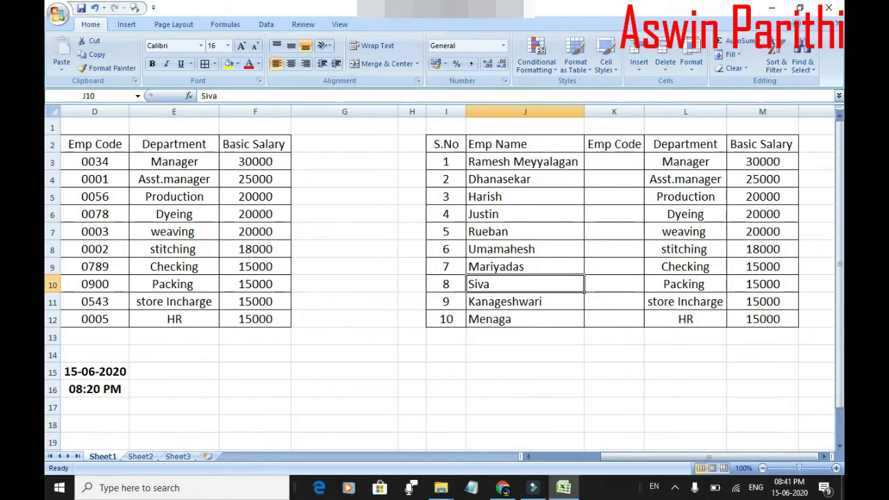
key(ctrl+a)
key(ctrl+a)
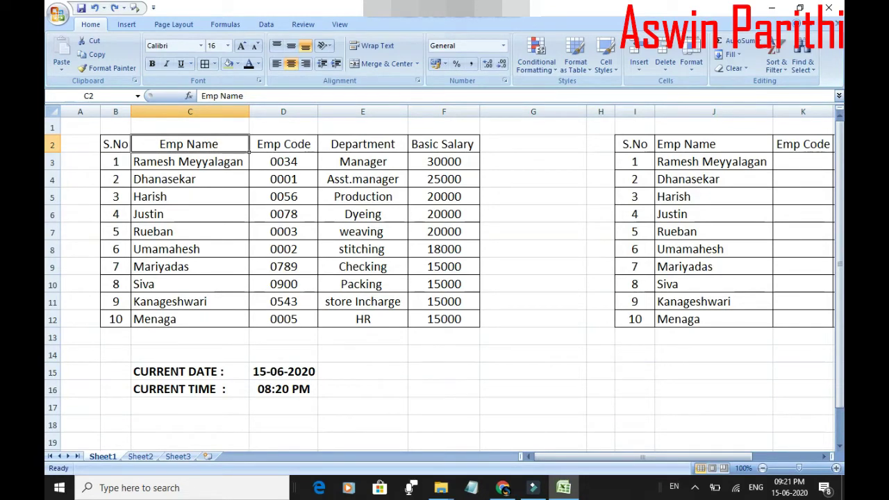
- Multi-select cells C3, C7, C9, C11, C5, E4, F8, F11, E9 and D7
click(189, 161)
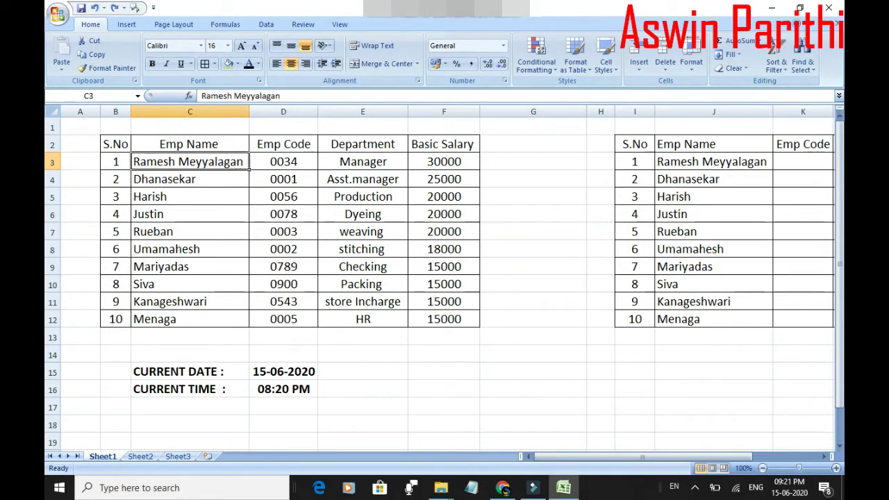
drag(188, 161, 188, 319)
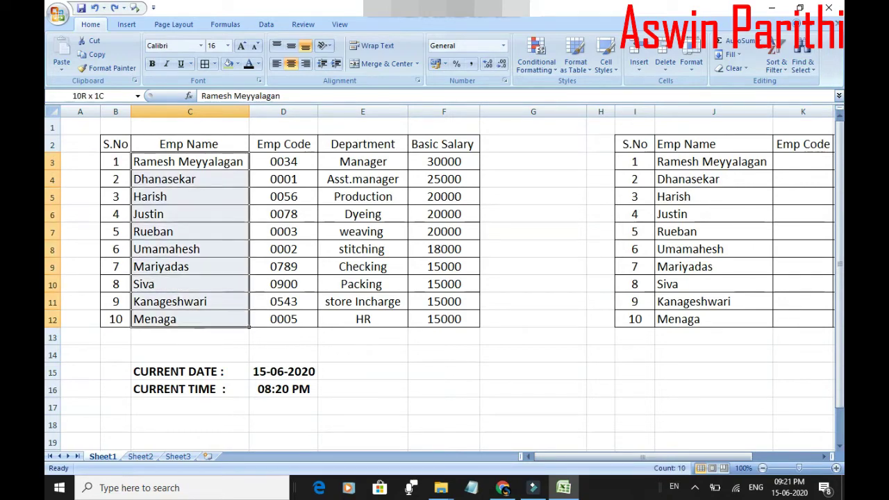
click(188, 161)
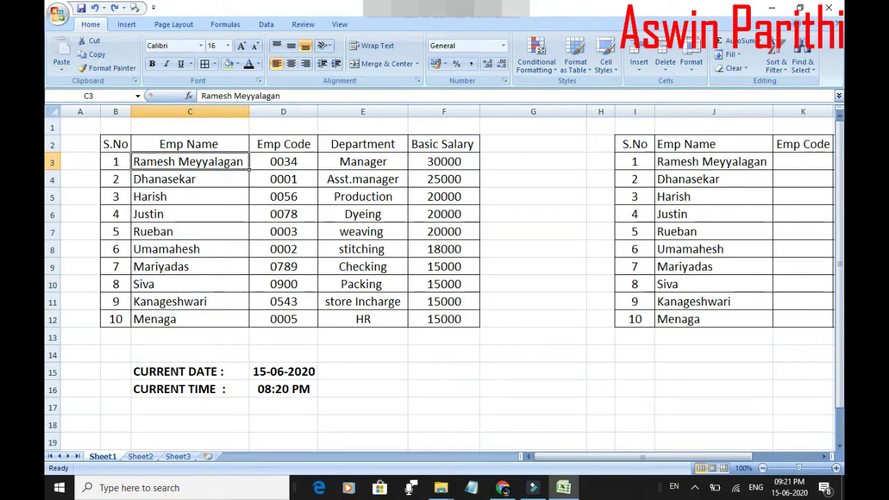
ctrl+click(188, 231)
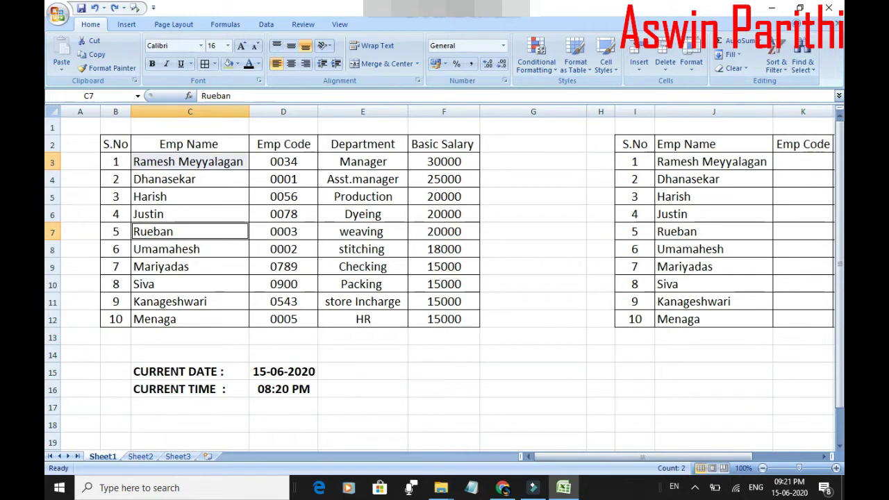
ctrl+click(188, 266)
ctrl+click(188, 301)
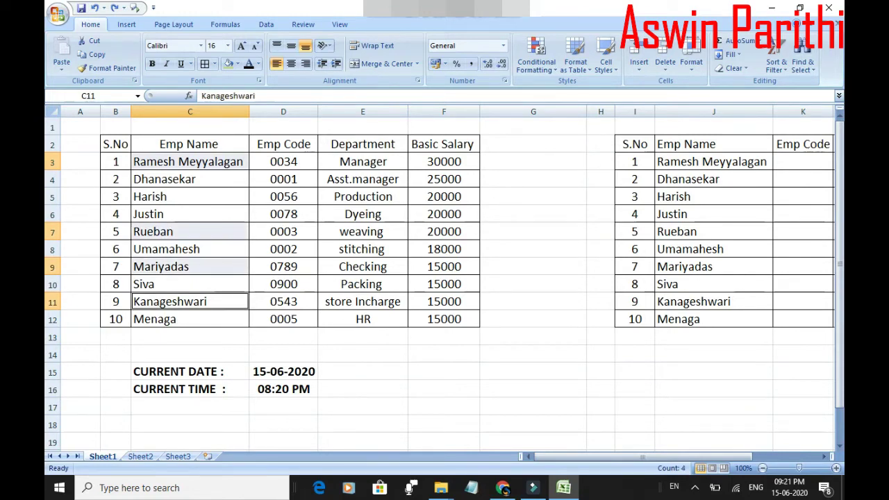
ctrl+click(189, 196)
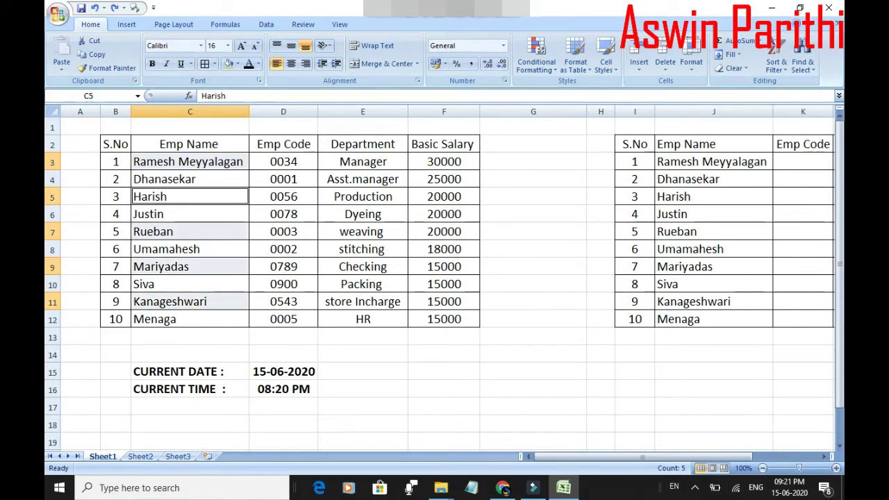
ctrl+click(362, 180)
ctrl+click(444, 249)
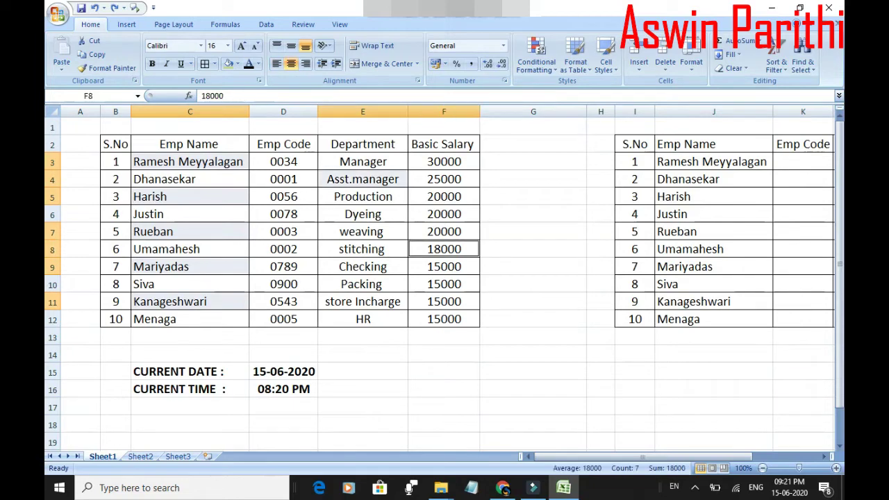
ctrl+click(444, 301)
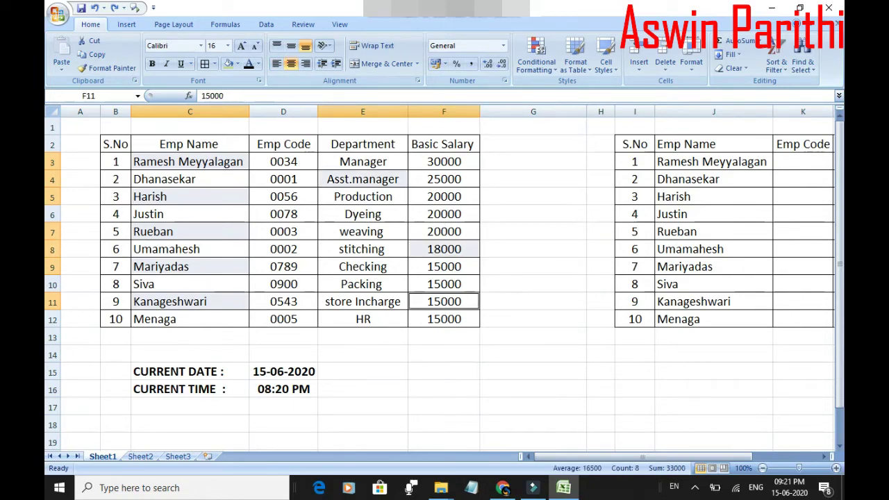
ctrl+click(363, 266)
ctrl+click(284, 231)
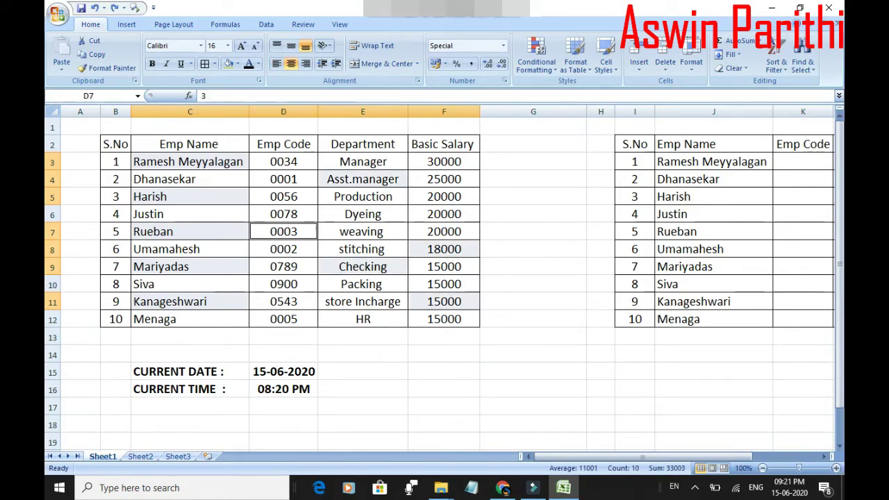
- Give the selected cells bold dark blue text and a red fill, then clear their contents
click(228, 63)
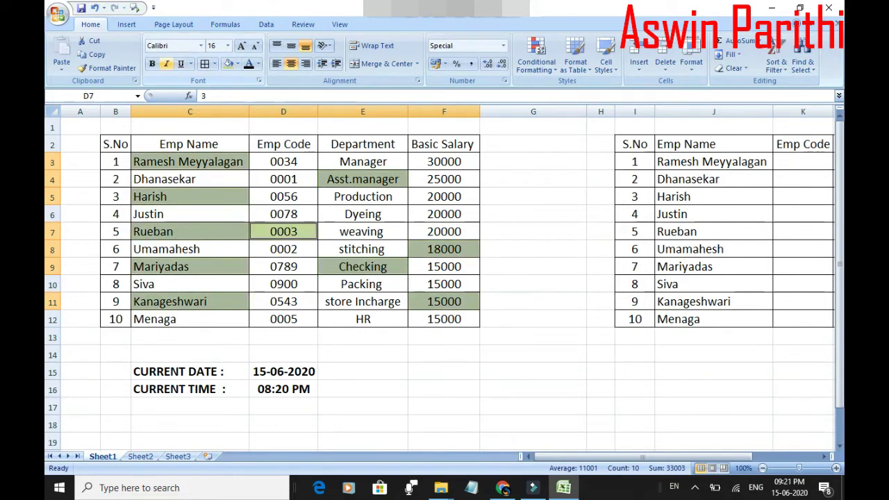
click(152, 63)
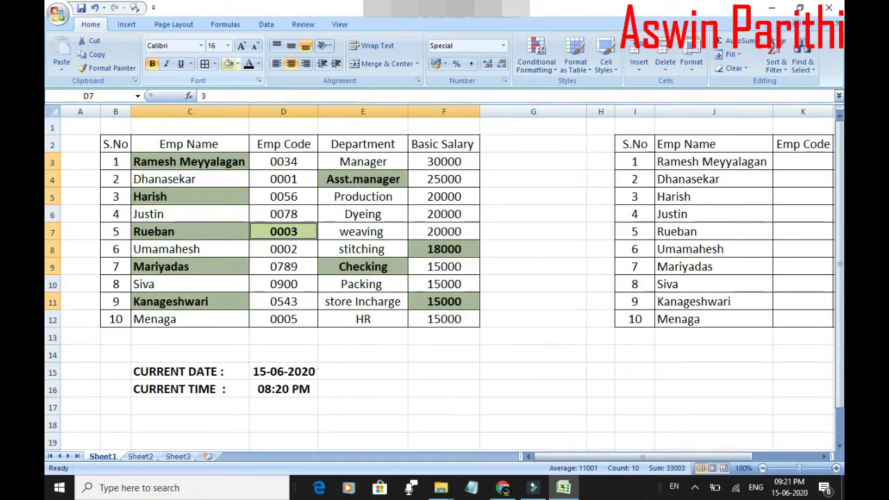
click(257, 63)
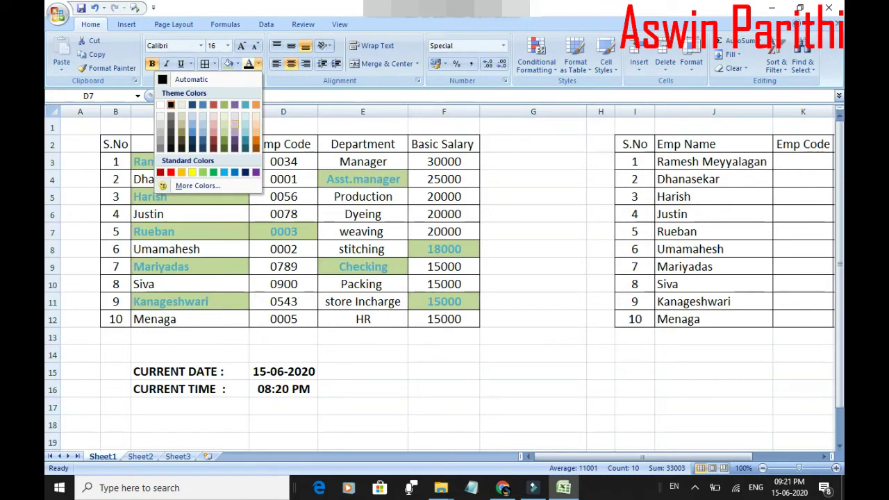
click(256, 139)
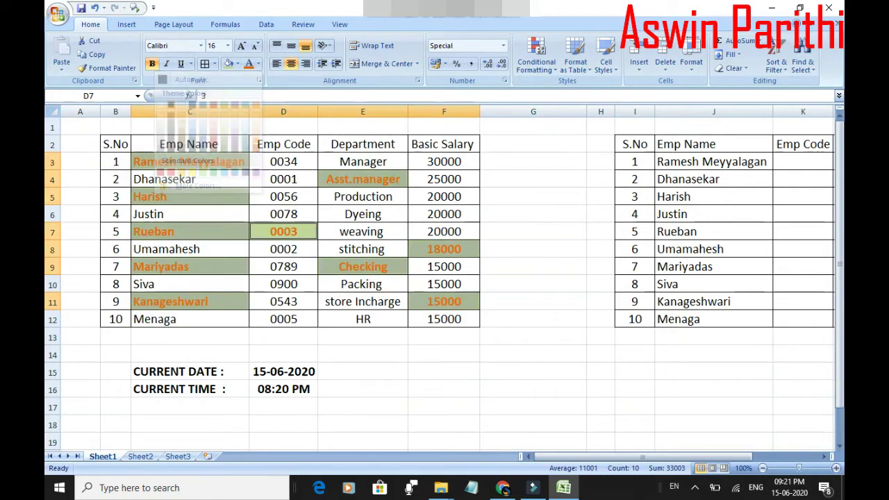
click(258, 63)
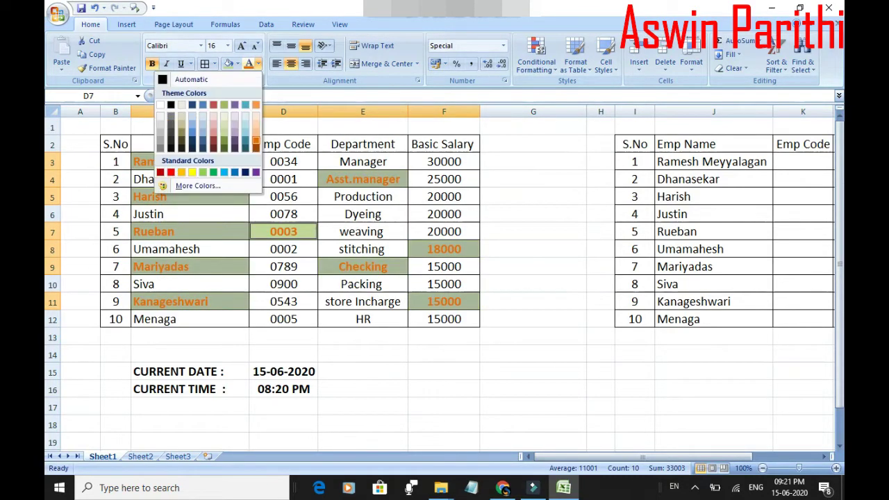
click(192, 141)
click(237, 63)
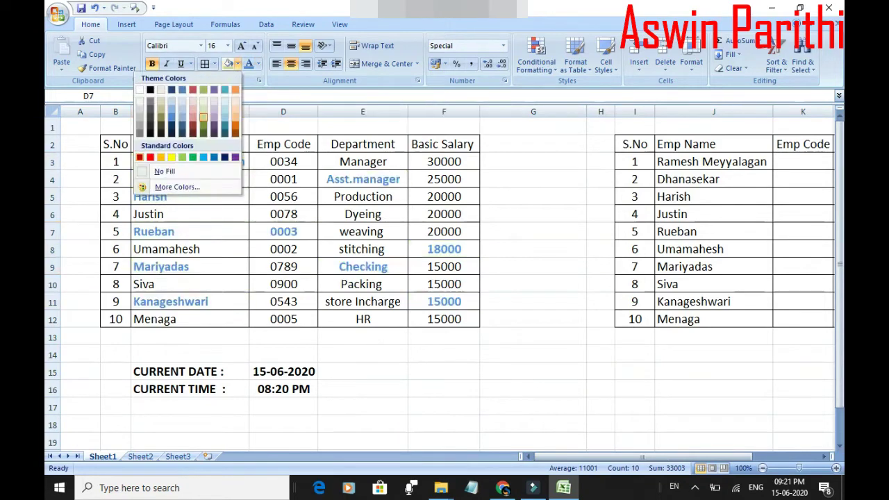
click(152, 156)
key(Delete)
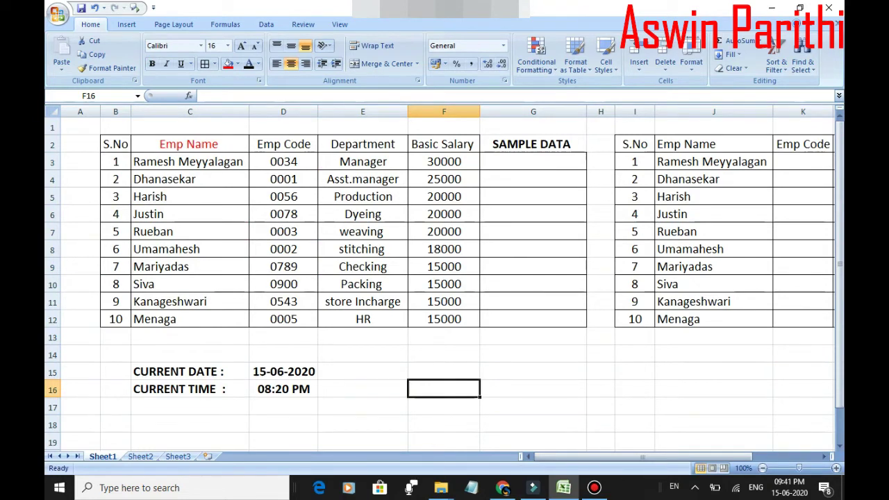
- Copy the Basic Salary values F3:F12 into SAMPLE DATA at G3, then delete the pasted values
click(444, 161)
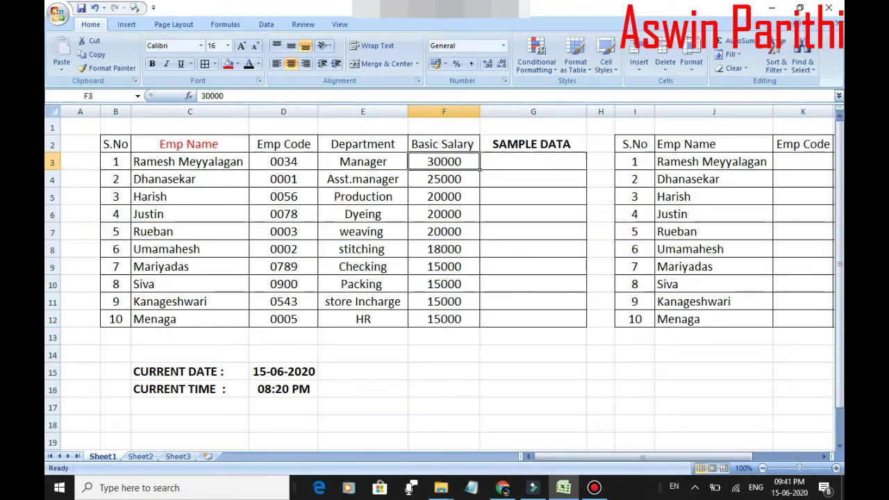
key(shift+Down)
key(shift+Down)
key(shift+Down)
key(shift+Down)
key(shift+Down)
key(shift+Down)
key(shift+Down)
key(shift+Down)
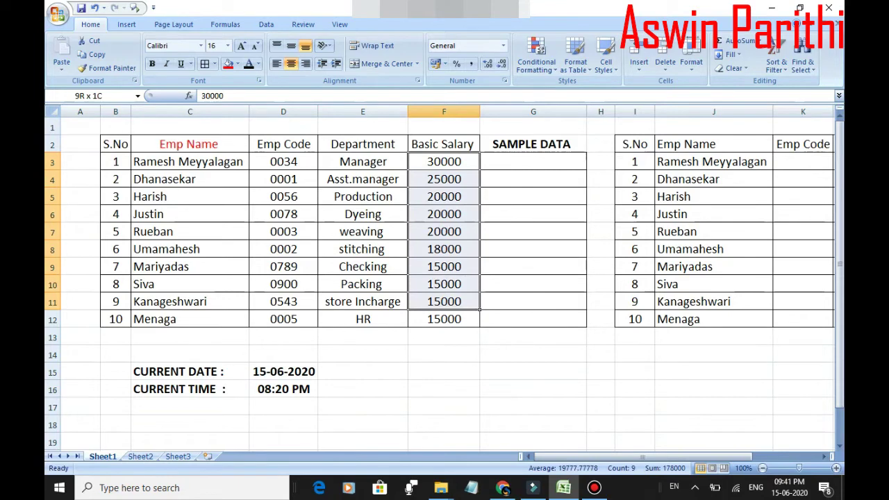
key(shift+Down)
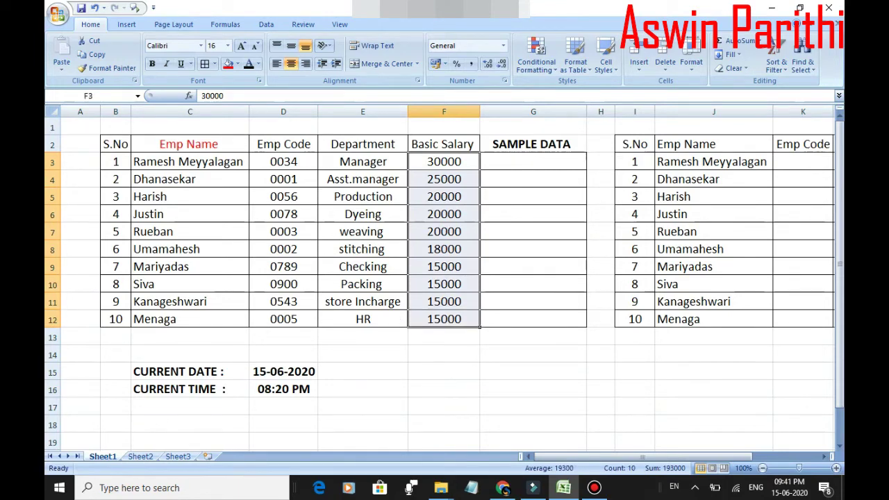
key(ctrl+c)
click(534, 161)
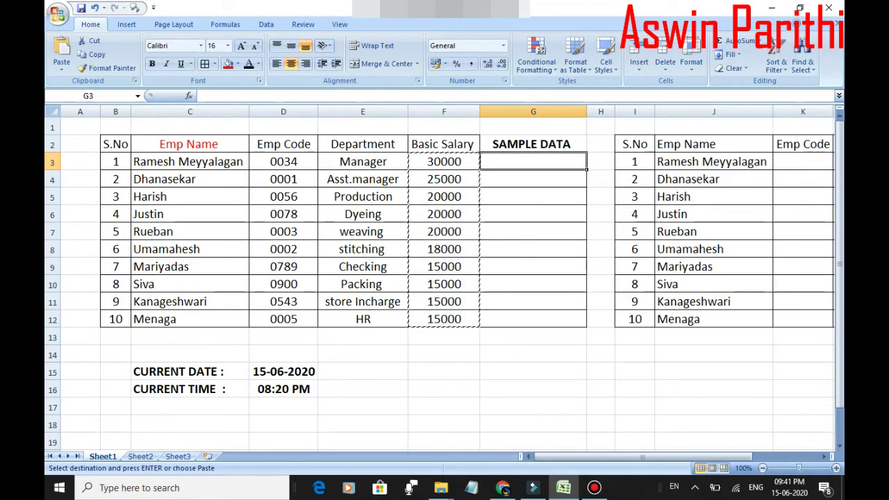
key(ctrl+v)
key(Delete)
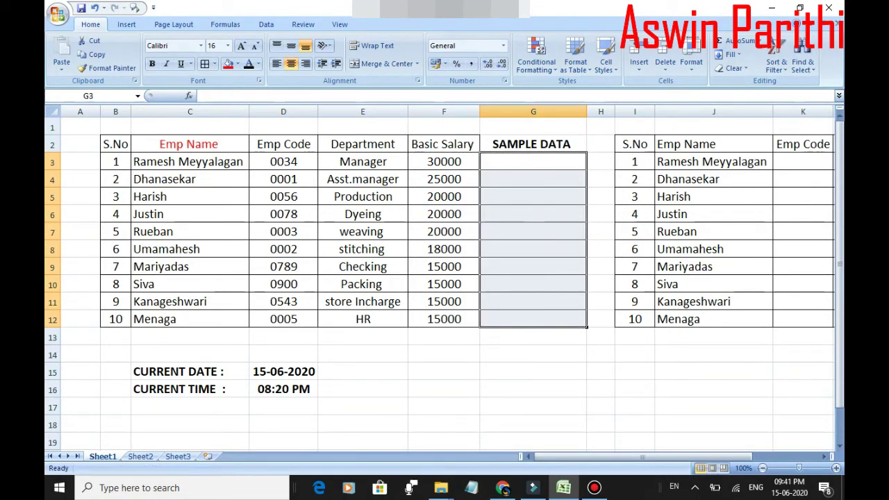
- Fill the Basic Salary values right into the SAMPLE DATA column with Ctrl+R
click(444, 161)
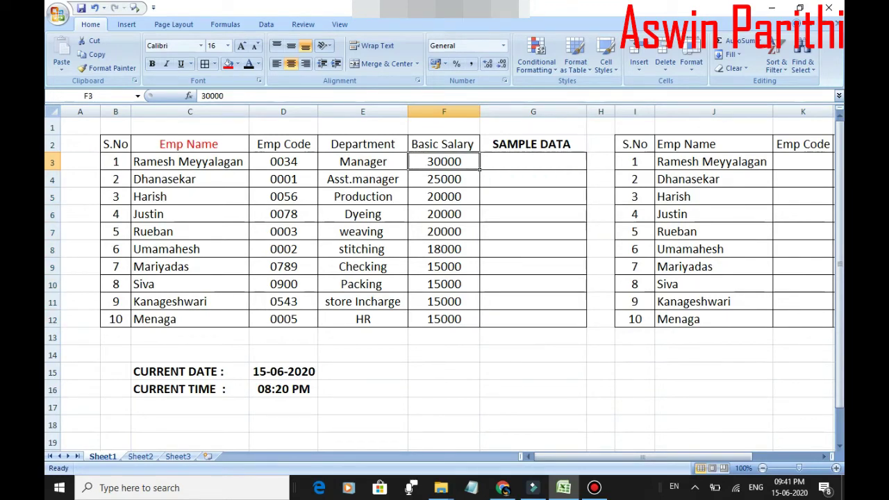
mouse_move(444, 161)
mouse_down()
mouse_move(533, 284)
mouse_move(533, 319)
mouse_up()
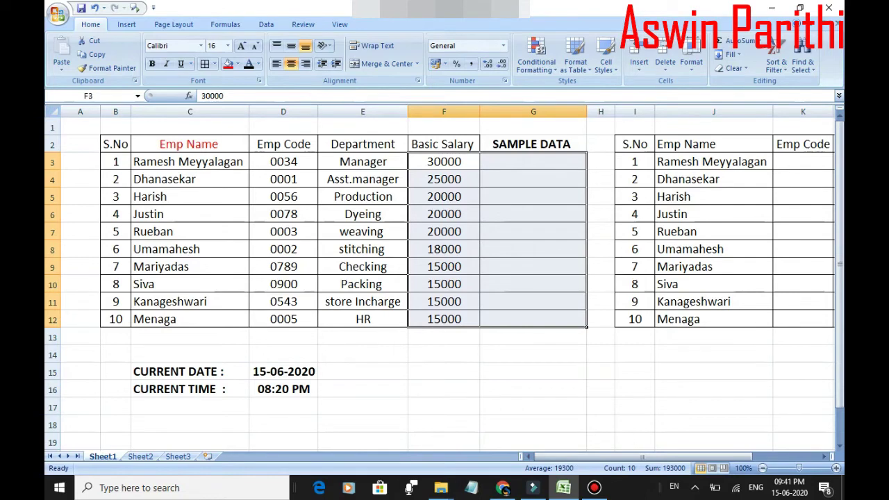
key(ctrl+r)
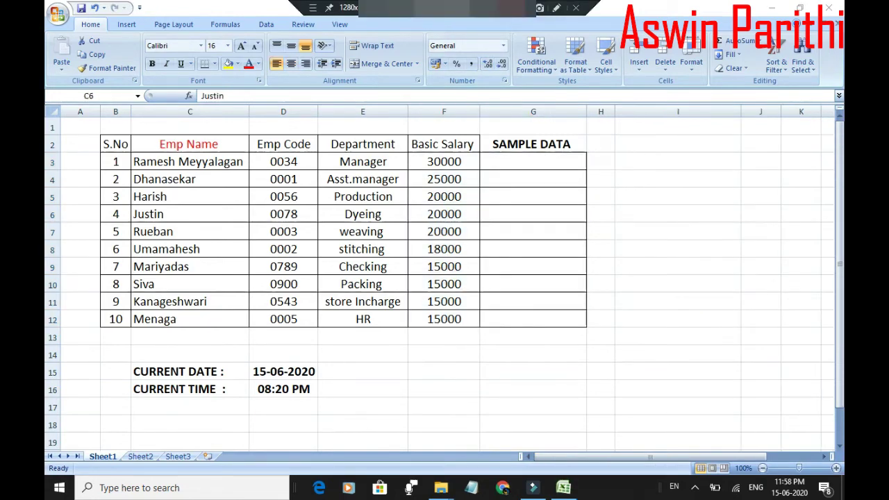
- Open the Quick Access Toolbar settings in Excel Options and list All Commands
click(190, 336)
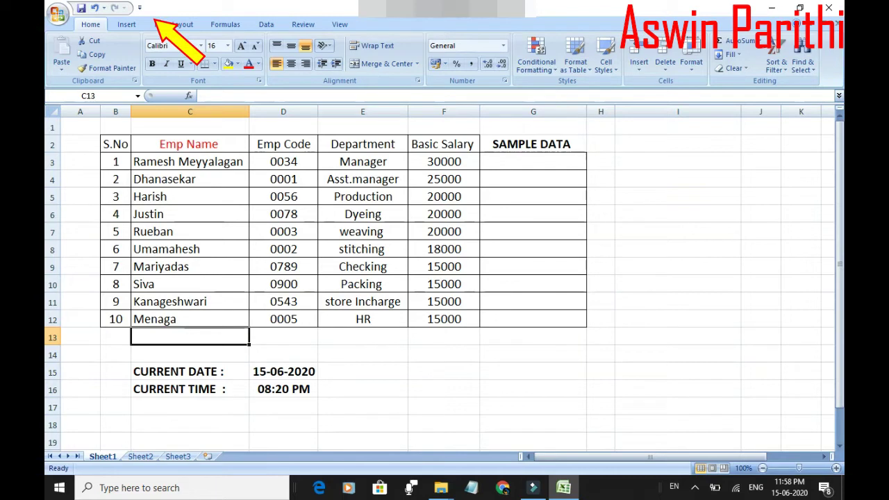
click(140, 8)
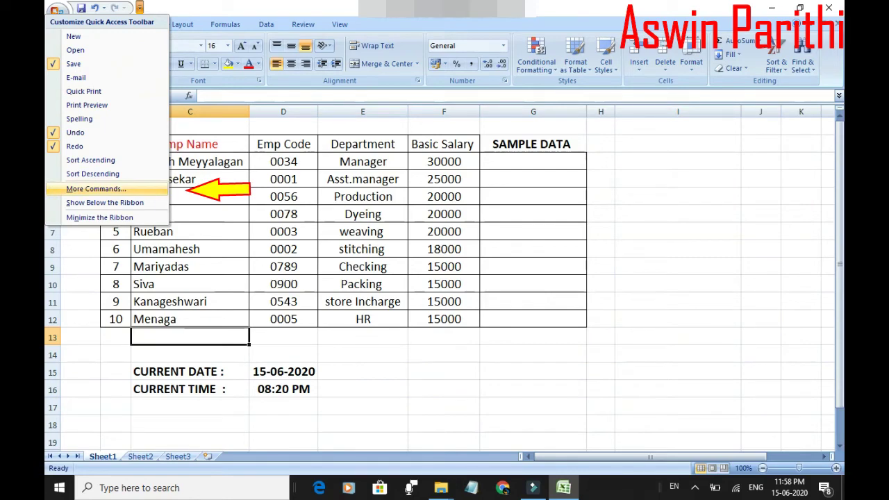
click(98, 189)
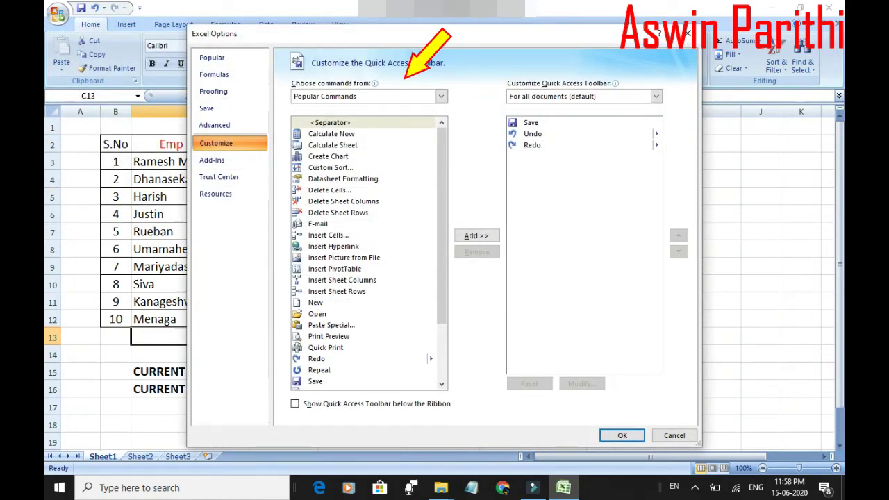
click(441, 96)
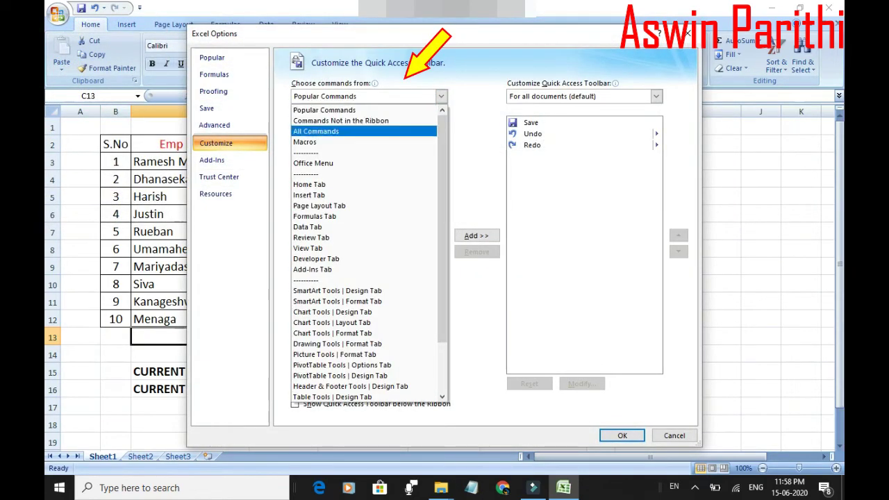
click(316, 131)
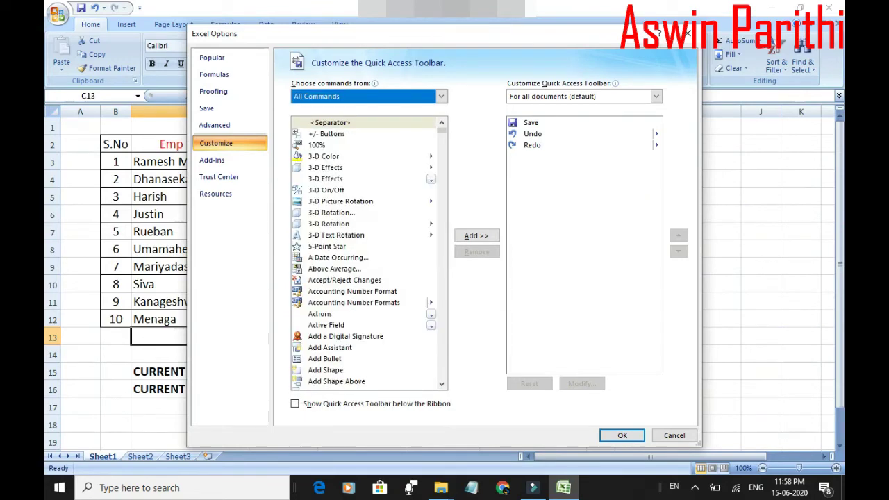
click(331, 212)
- Find Speak Cells in the command list and add it to the Quick Access Toolbar
key(s)
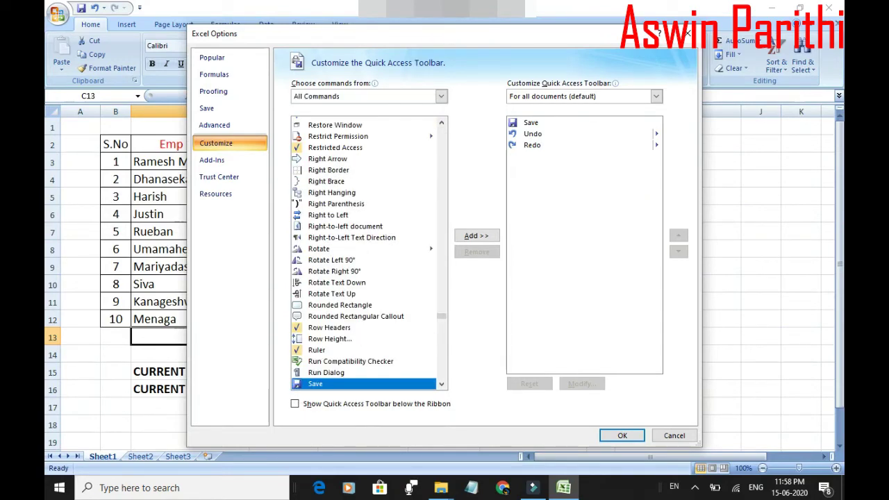
scroll(368, 253, down, 4)
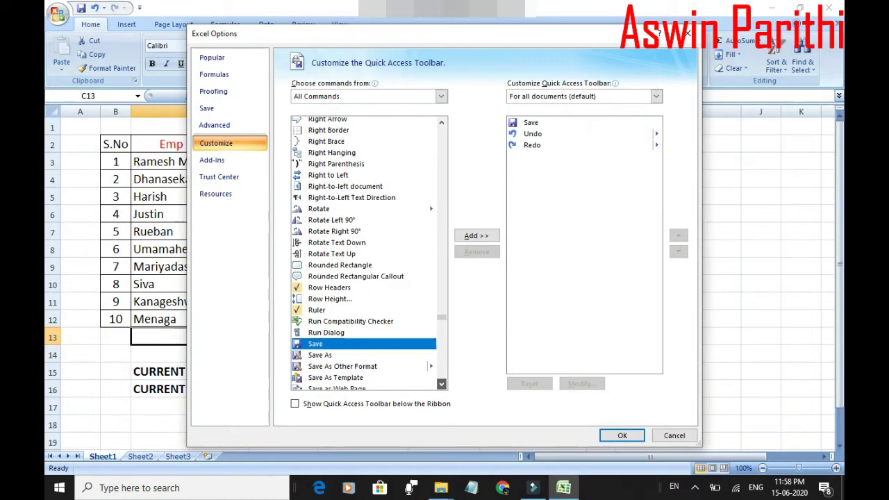
scroll(369, 253, down, 3)
scroll(368, 254, down, 2)
scroll(368, 254, down, 2)
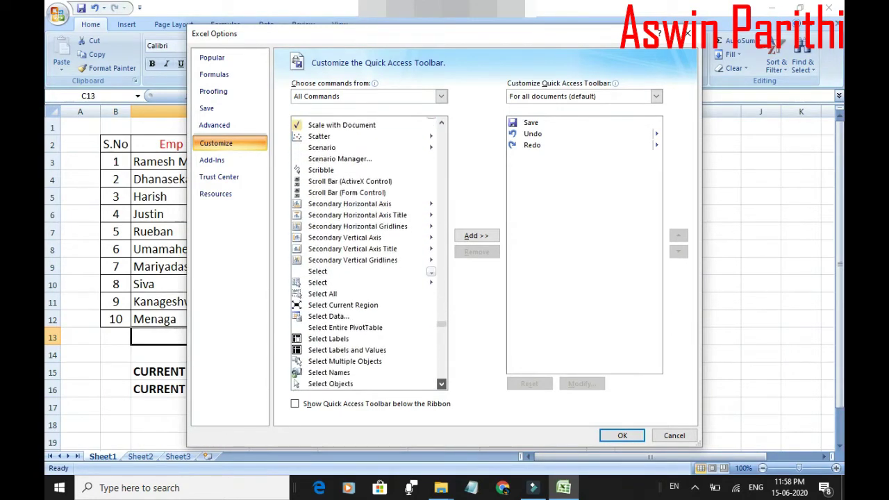
scroll(368, 254, down, 2)
scroll(368, 254, down, 2)
scroll(368, 254, down, 2)
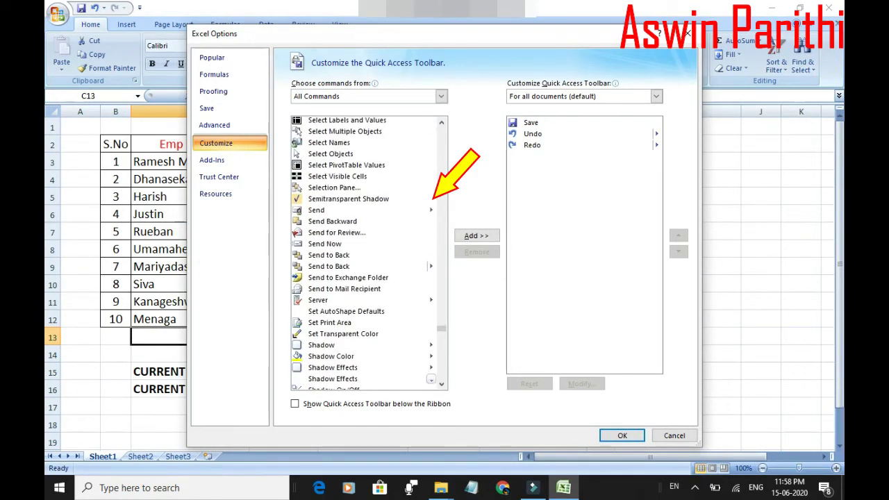
scroll(368, 254, down, 8)
scroll(368, 254, down, 2)
click(326, 336)
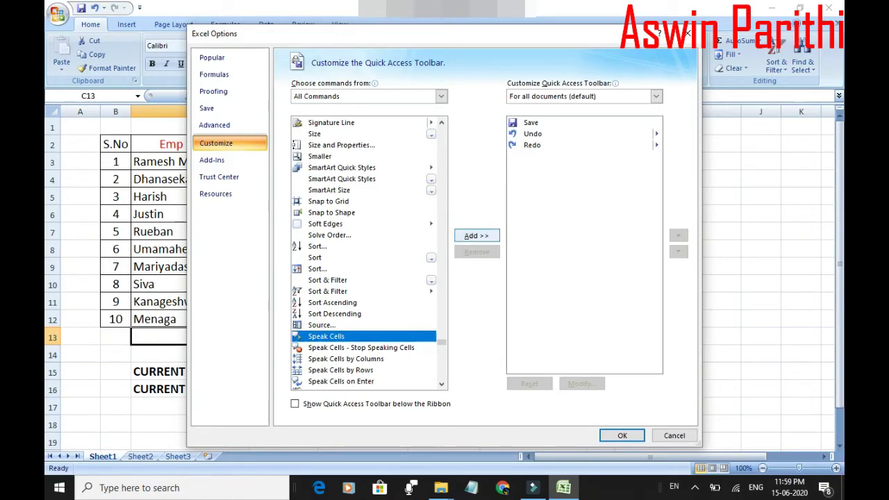
click(476, 235)
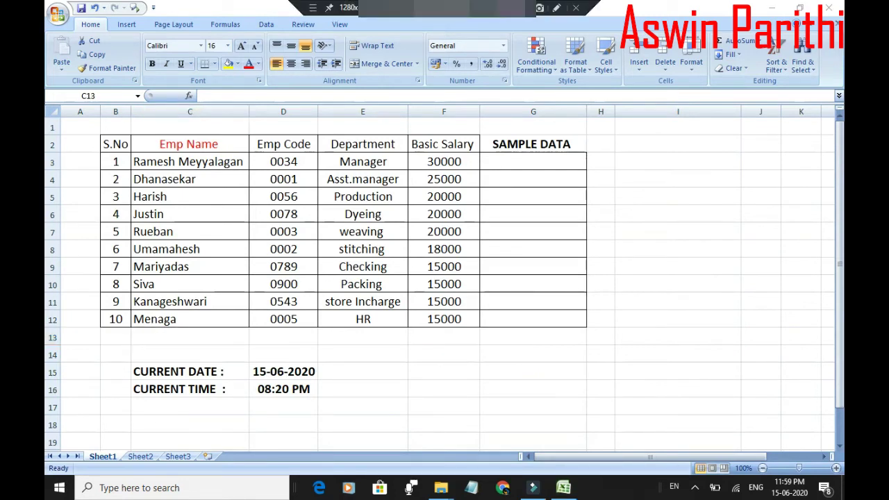
- Select the whole employee table B2:G12
click(444, 180)
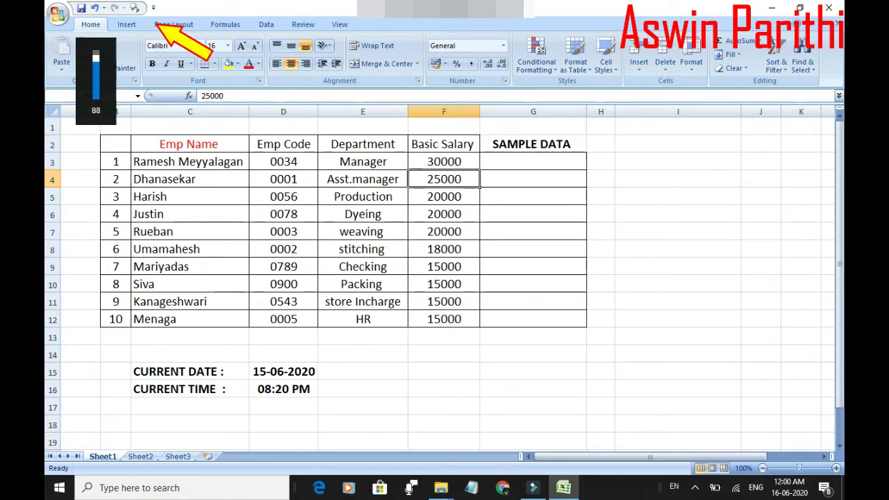
click(189, 162)
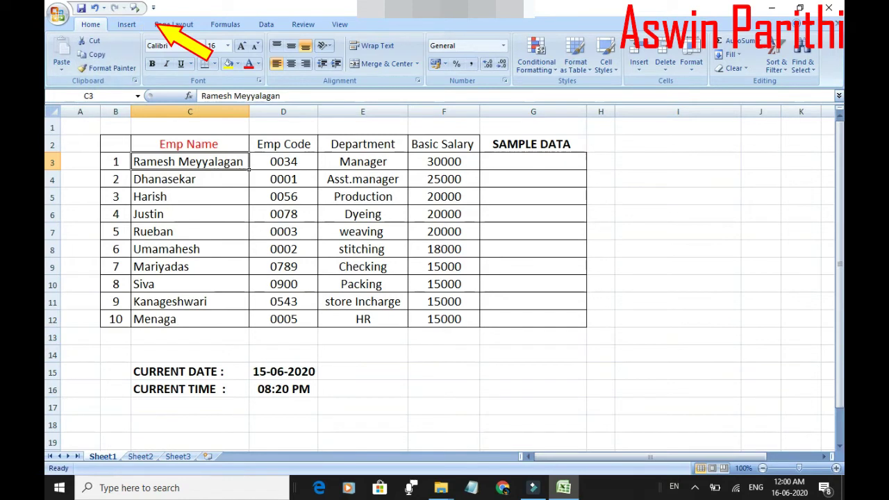
key(ctrl+a)
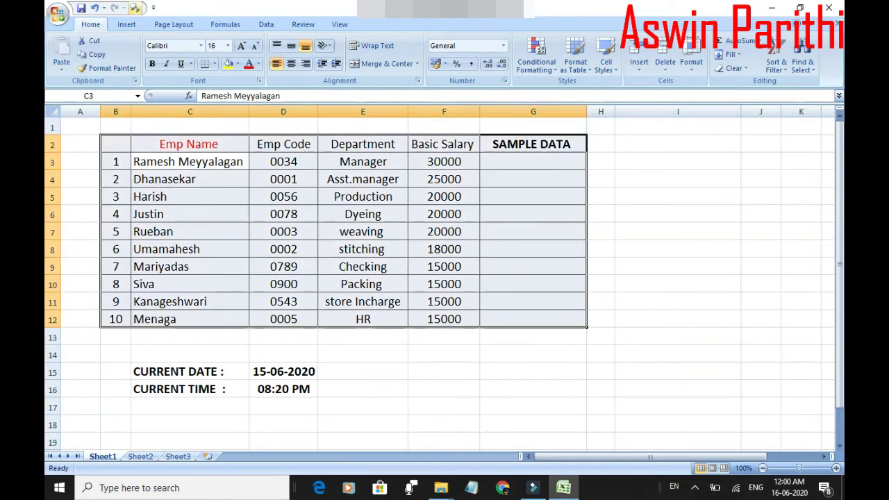
- Step through the table cells of rows 3 and 4 with Tab so each is read aloud
key(Tab)
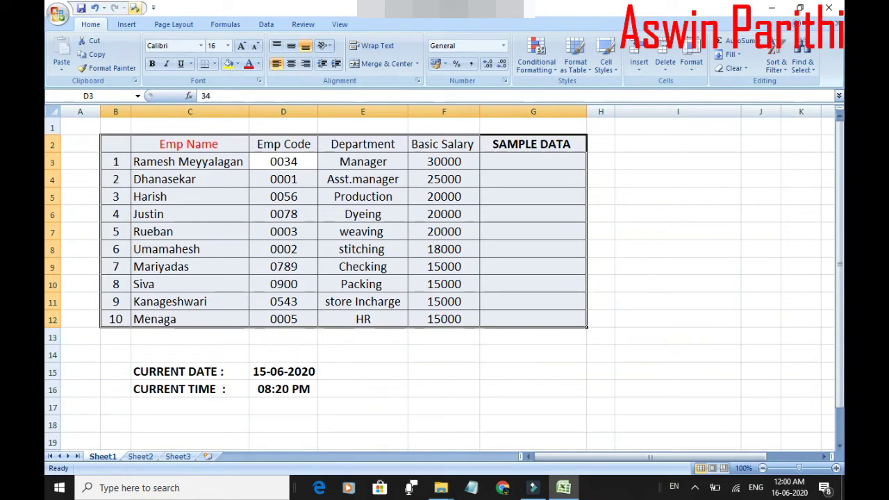
key(Tab)
key(Tab)
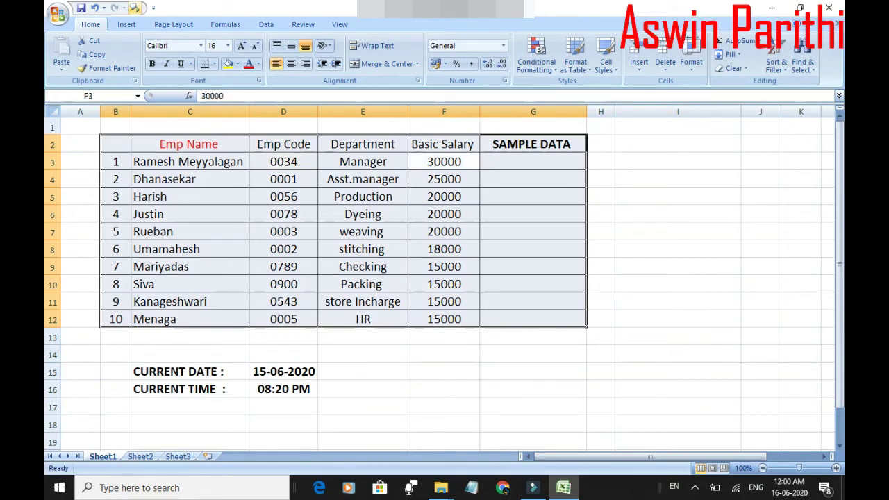
key(Tab)
key(Tab)
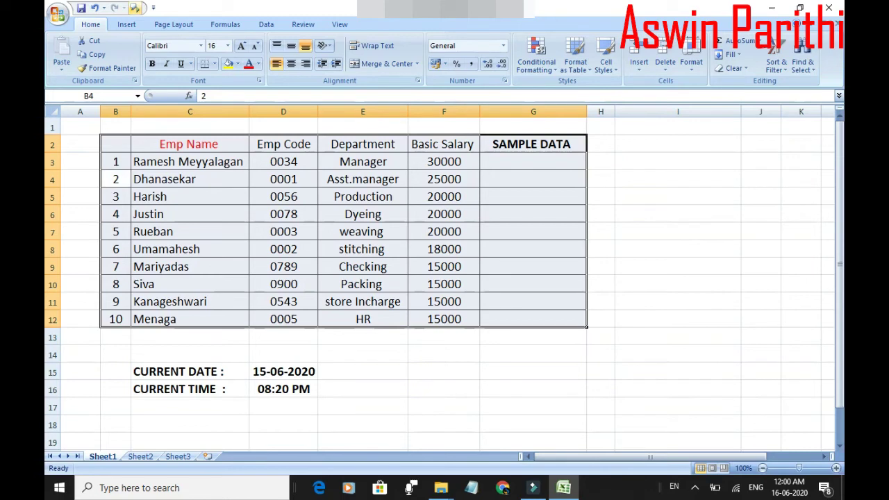
key(Tab)
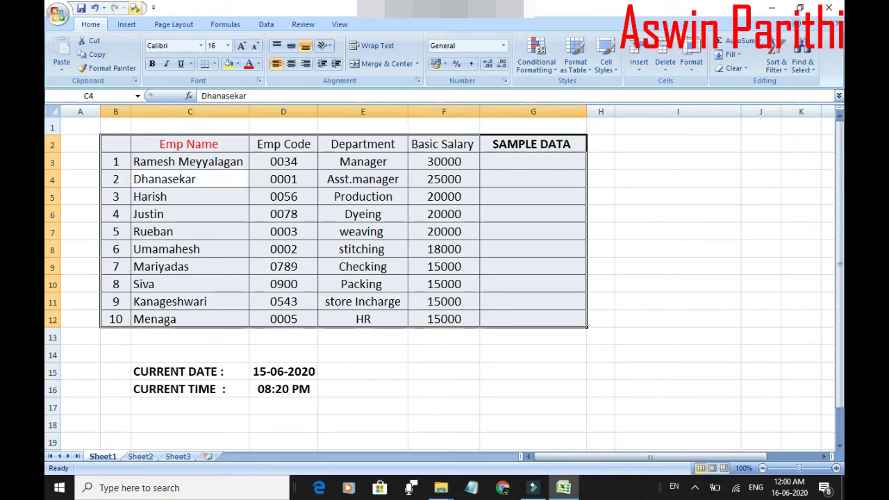
key(Tab)
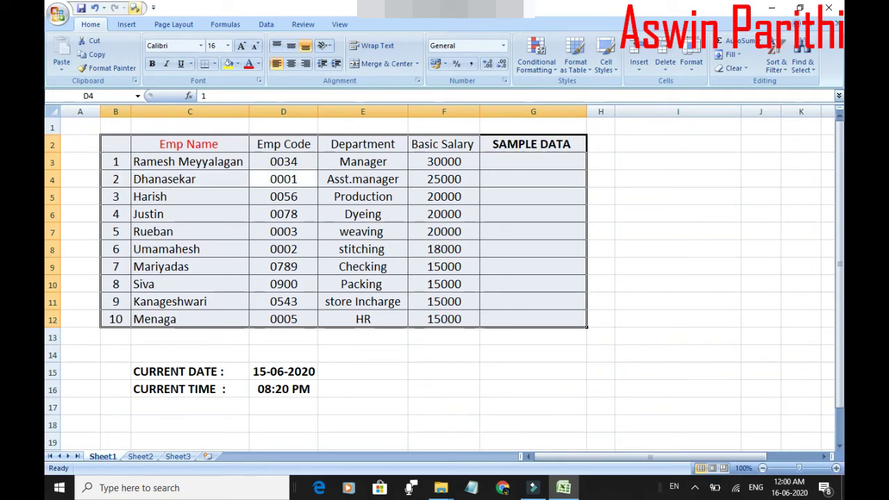
key(Tab)
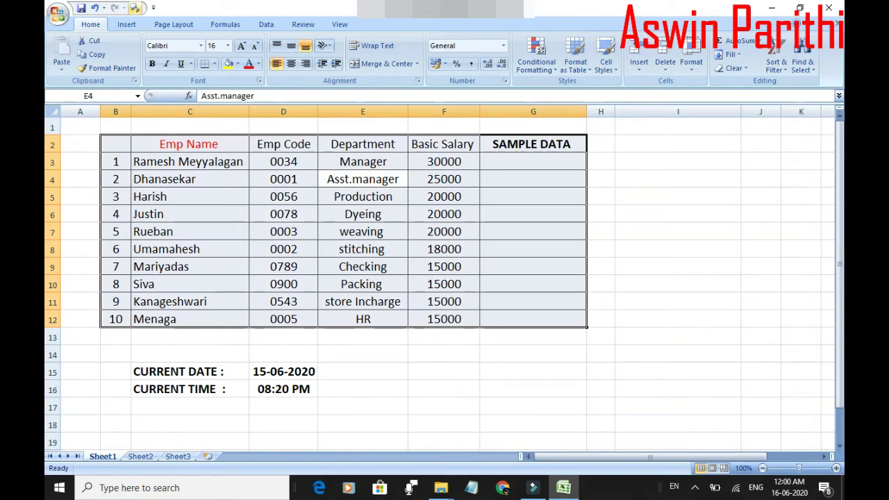
key(Tab)
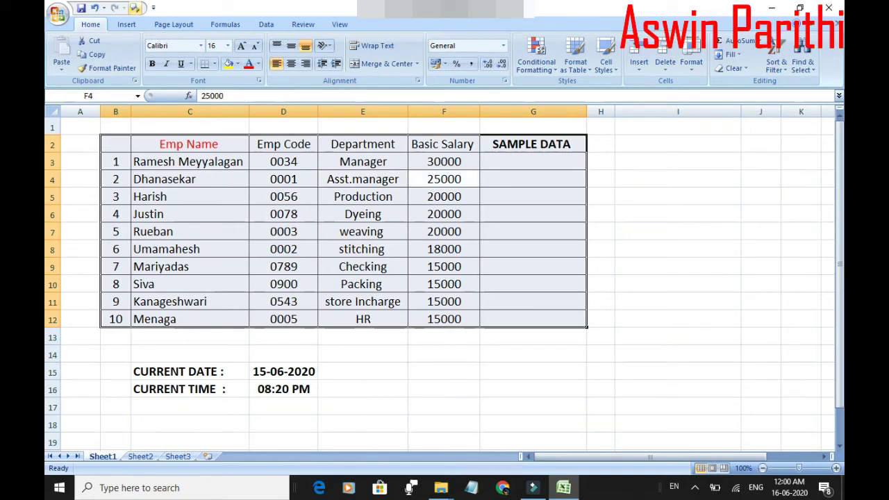